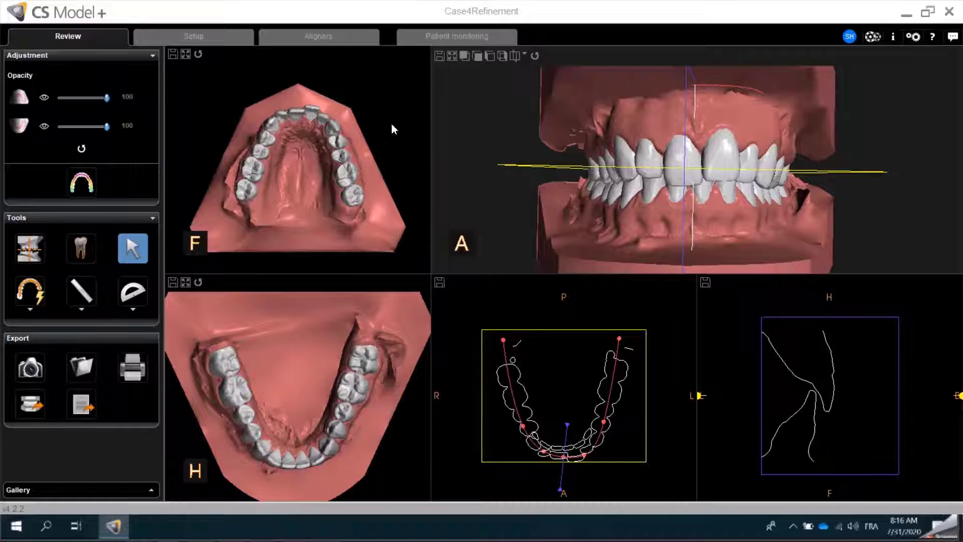
Step: Inspect the jaw model, then open the Setup stage showing the Simulation #0 virtual setup
{"action": "left_click_drag", "start_coordinate": [668, 129], "coordinate": [747, 138]}
{"action": "scroll", "coordinate": [704, 167], "scroll_direction": "up", "scroll_amount": 3}
{"action": "scroll", "coordinate": [704, 164], "scroll_direction": "down", "scroll_amount": 3}
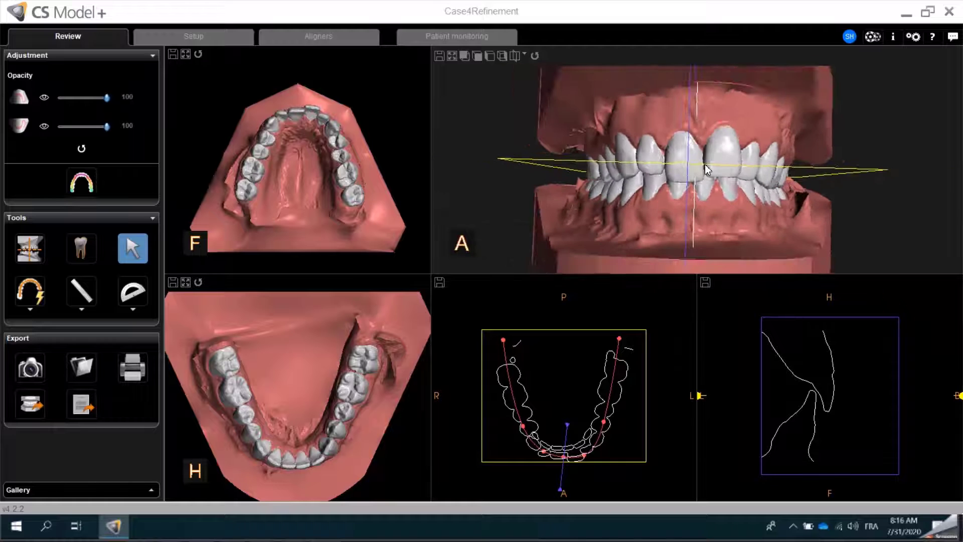
{"action": "left_click", "coordinate": [209, 44]}
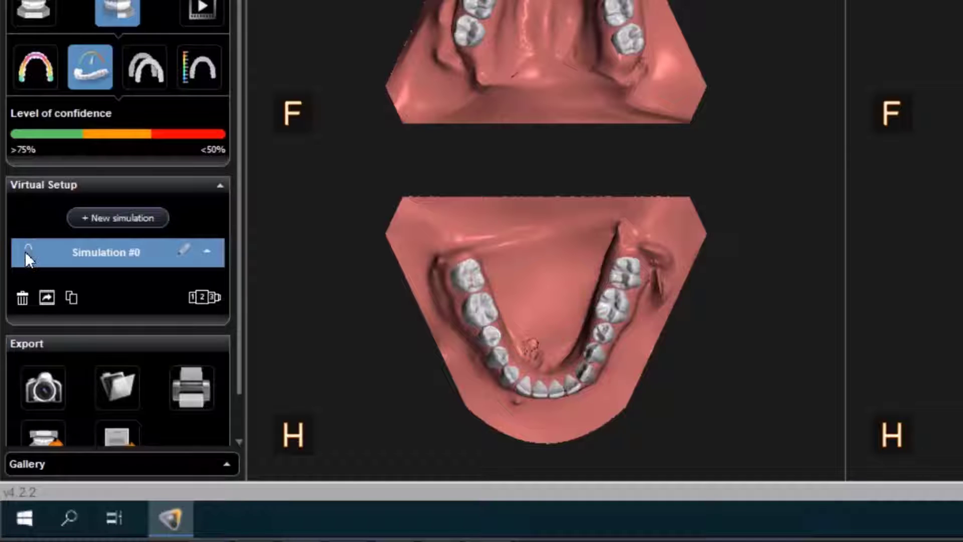
{"action": "left_click", "coordinate": [204, 299]}
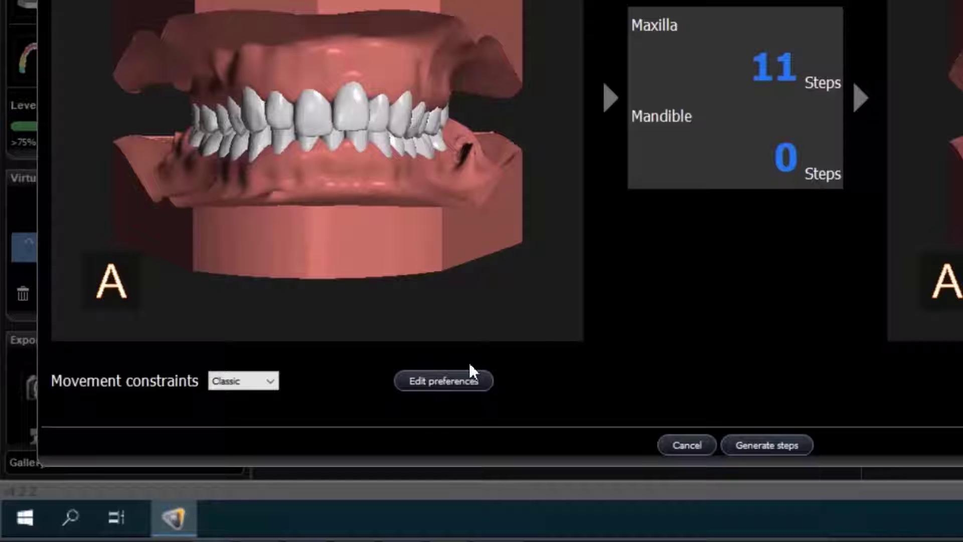
Step: List the movement constraint speeds in the dialog estimating 11 maxilla and 0 mandible steps
{"action": "left_click", "coordinate": [276, 375]}
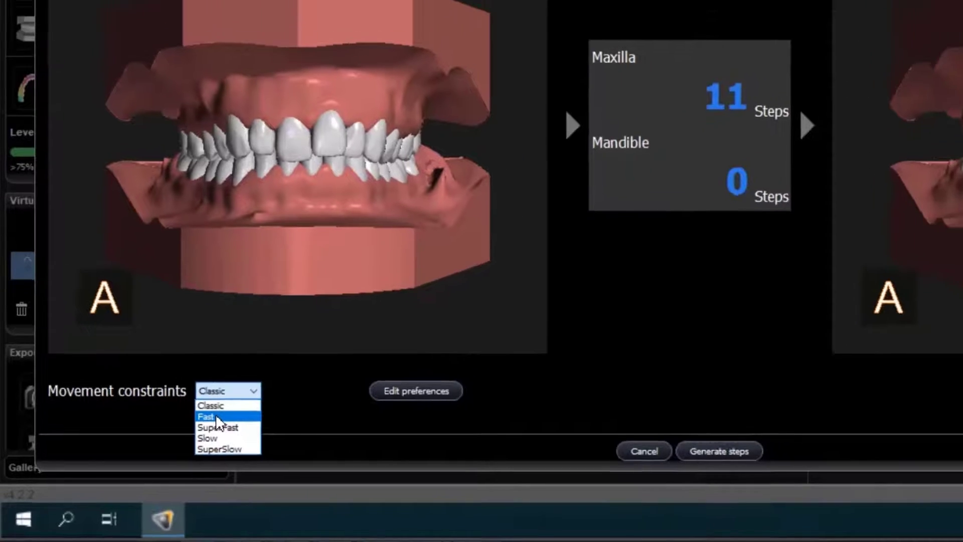
Step: Switch movement constraints to Fast (6 maxilla steps), then back to Classic (11 steps)
{"action": "left_click", "coordinate": [225, 408]}
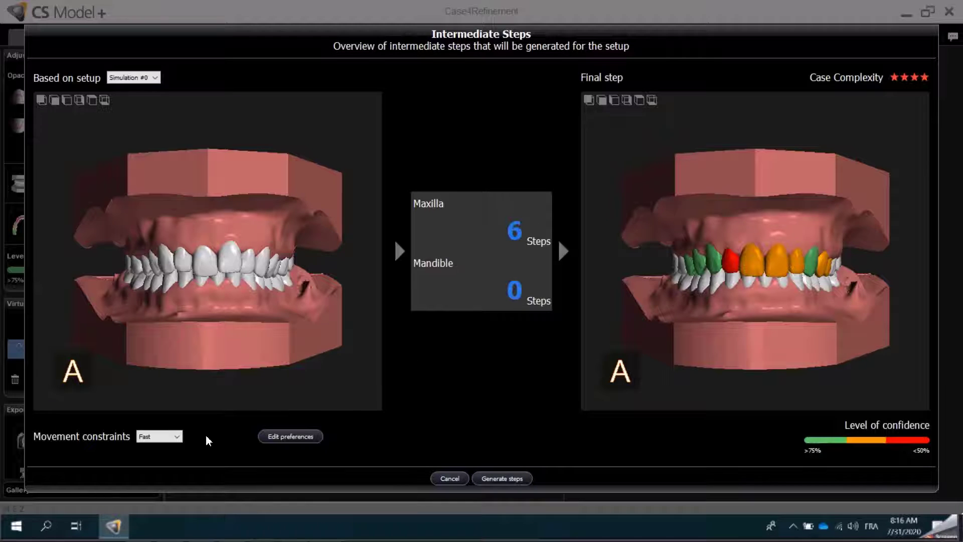
{"action": "left_click", "coordinate": [177, 437]}
{"action": "left_click", "coordinate": [169, 447]}
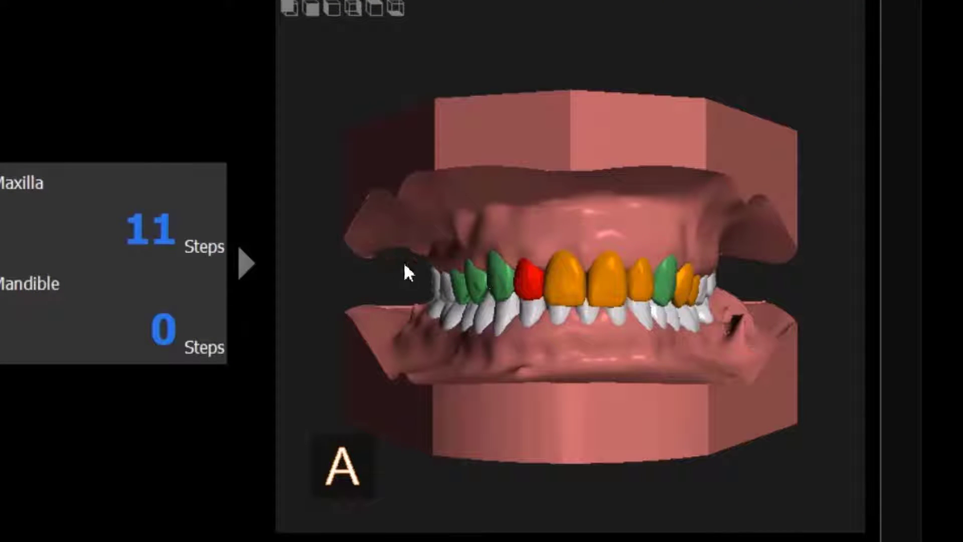
{"action": "left_click_drag", "start_coordinate": [462, 189], "coordinate": [568, 195]}
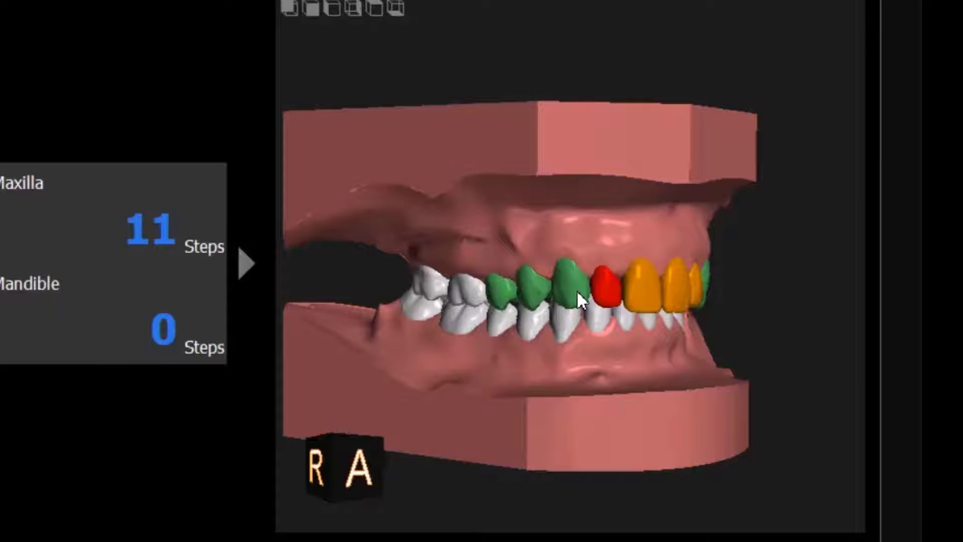
{"action": "left_click_drag", "start_coordinate": [678, 217], "coordinate": [666, 193]}
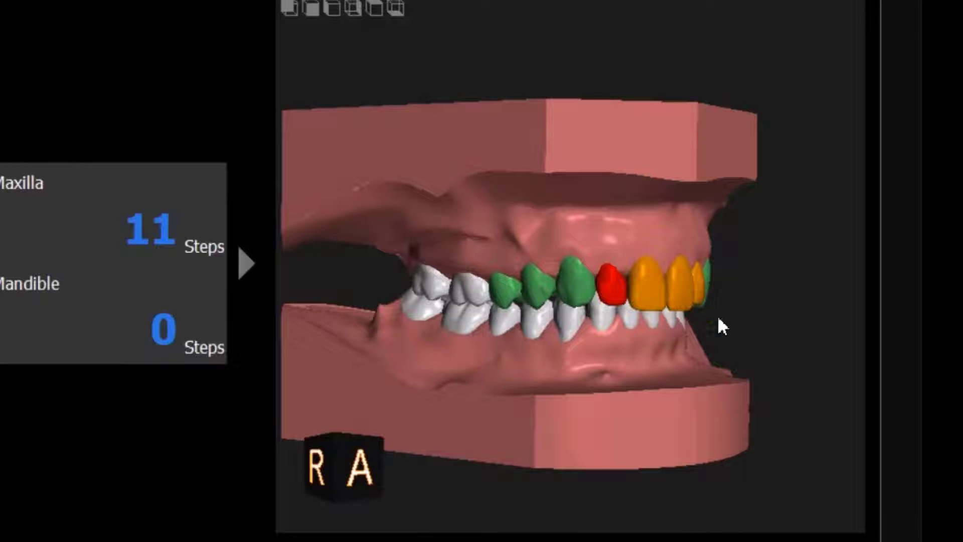
{"action": "left_click_drag", "start_coordinate": [677, 172], "coordinate": [559, 196]}
{"action": "mouse_move", "coordinate": [568, 277]}
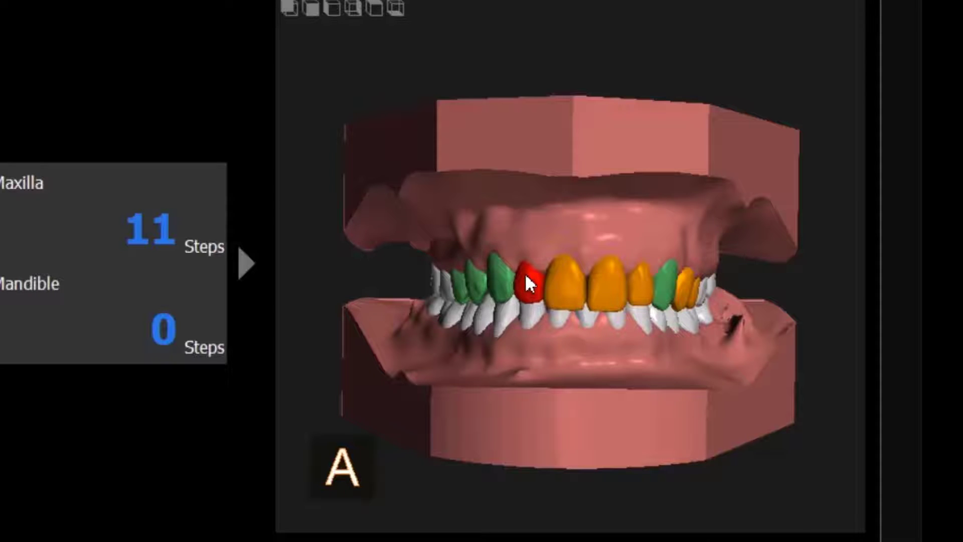
{"action": "mouse_move", "coordinate": [525, 273]}
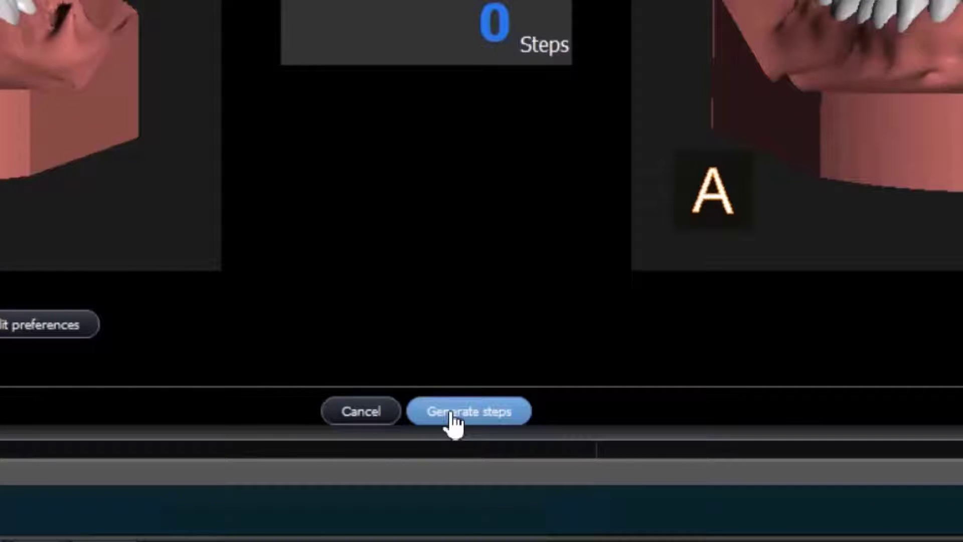
Step: Generate the intermediate steps and confirm replacing the existing ones
{"action": "left_click", "coordinate": [453, 421]}
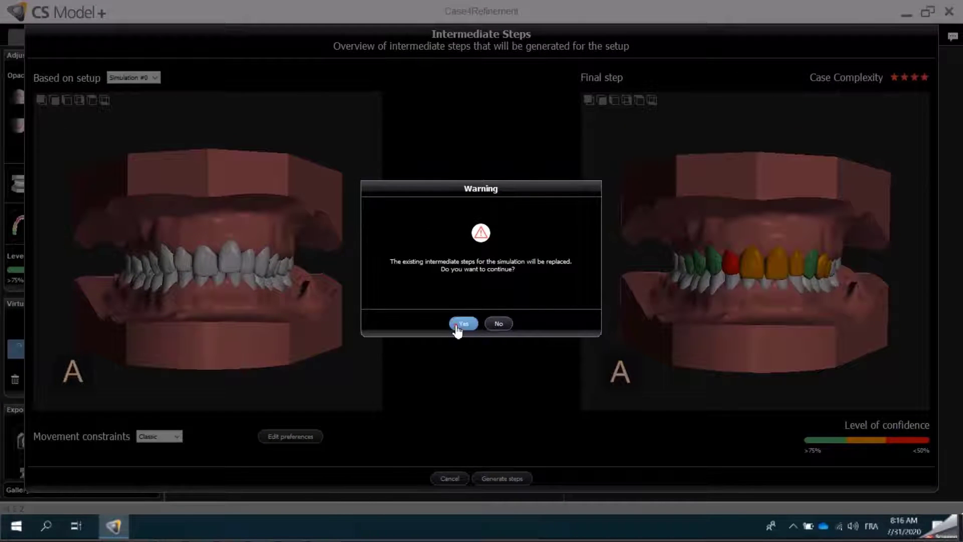
{"action": "left_click", "coordinate": [457, 324]}
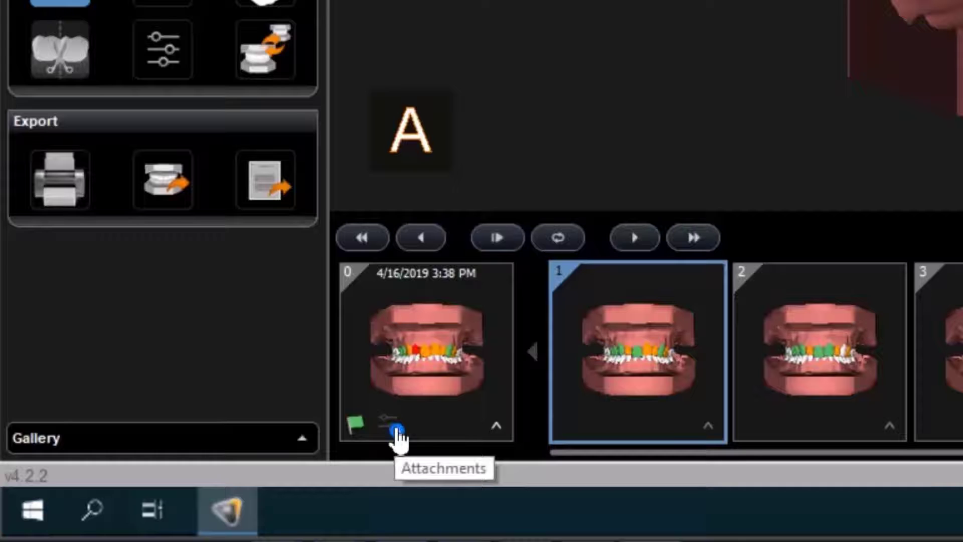
Step: Review the Classic movement constraint details for Aligner step 0, then close them
{"action": "left_click", "coordinate": [496, 425]}
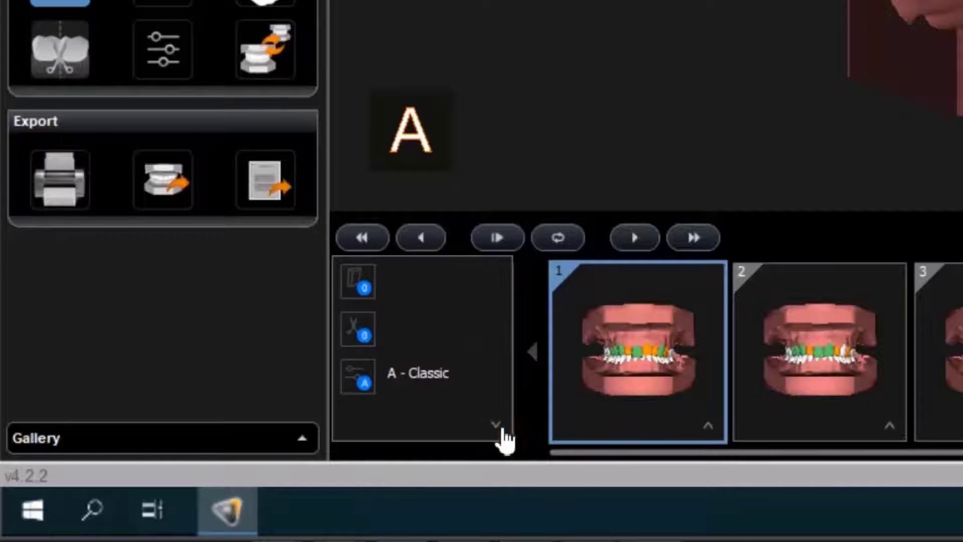
{"action": "left_click", "coordinate": [362, 384]}
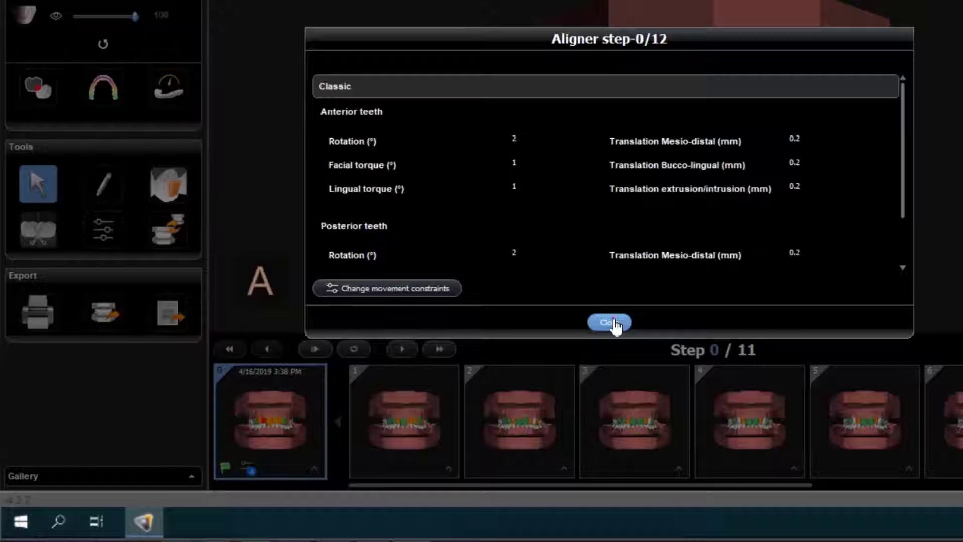
{"action": "left_click", "coordinate": [615, 322]}
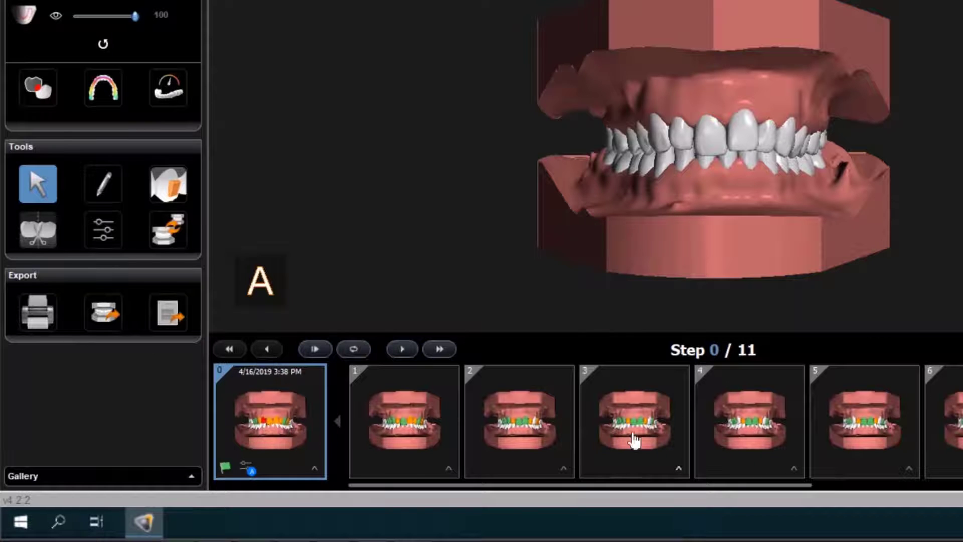
Step: Scroll the step timeline, jump to step 10, return to step 1, and advance two steps
{"action": "scroll", "coordinate": [652, 432], "scroll_direction": "right", "scroll_amount": 4}
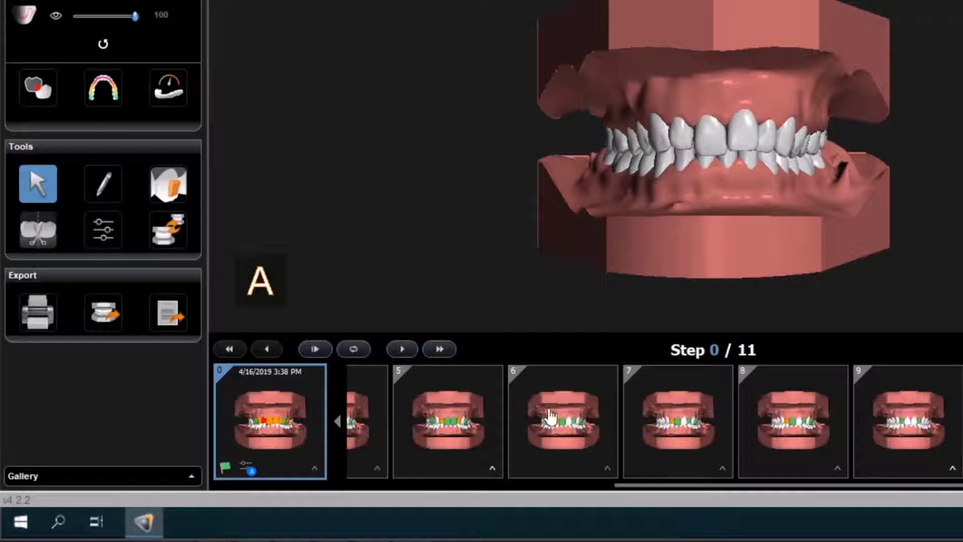
{"action": "left_click_drag", "start_coordinate": [769, 485], "coordinate": [553, 498]}
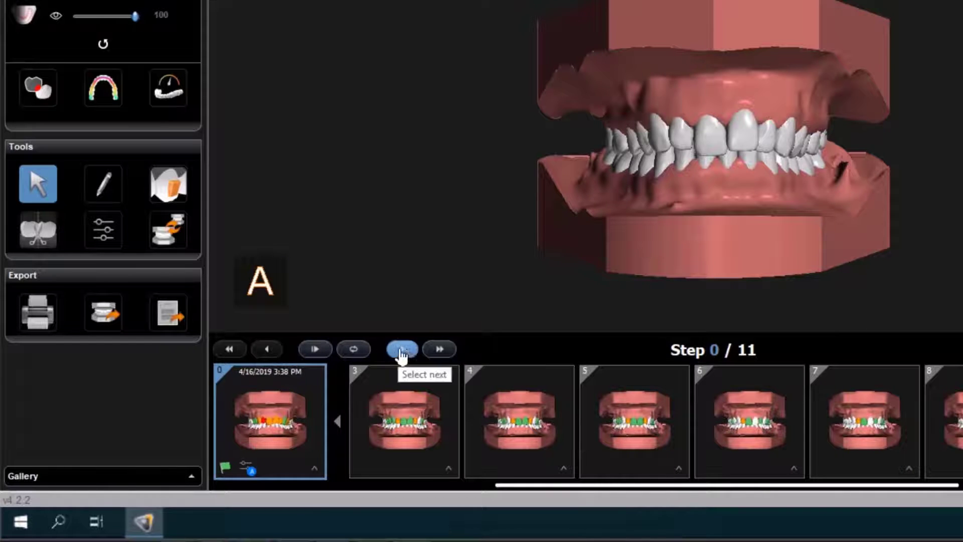
{"action": "left_click", "coordinate": [439, 355]}
{"action": "left_click", "coordinate": [245, 355]}
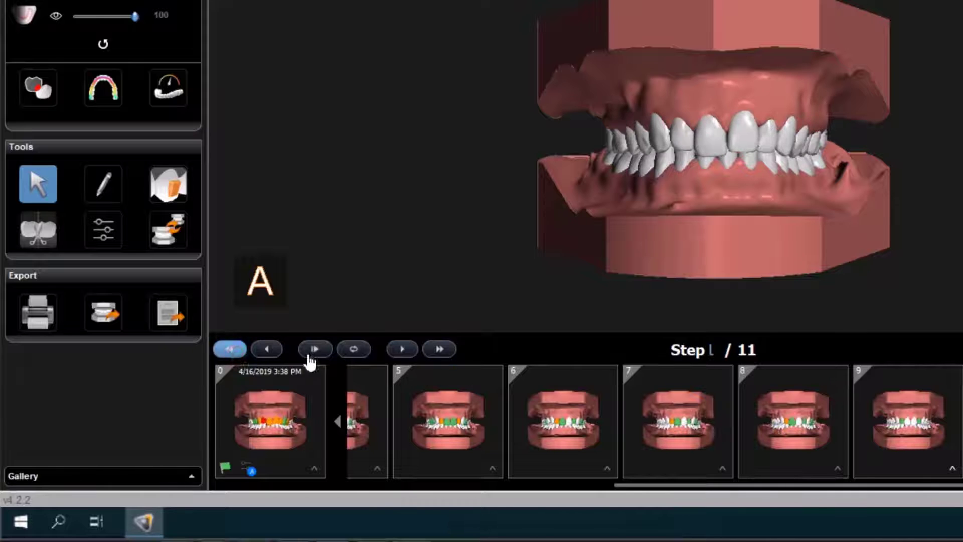
{"action": "left_click", "coordinate": [402, 350]}
{"action": "left_click", "coordinate": [403, 350]}
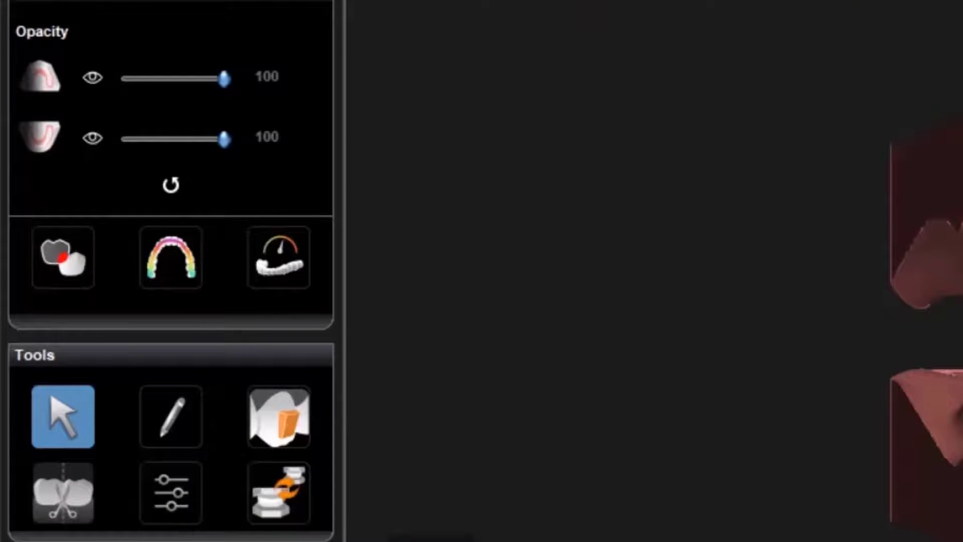
Step: Colour teeth by movement confidence and play the aligner steps in a continuous loop
{"action": "left_click", "coordinate": [290, 273]}
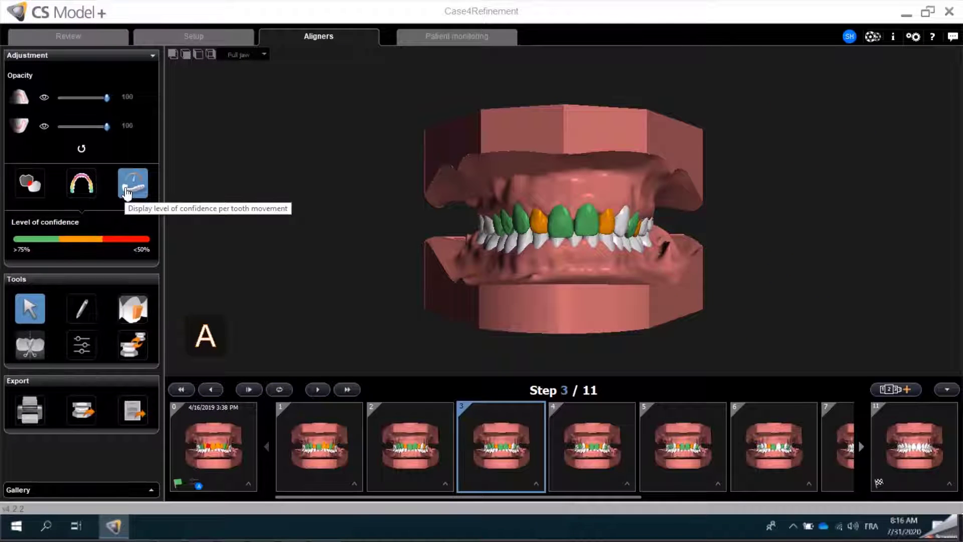
{"action": "left_click", "coordinate": [293, 457]}
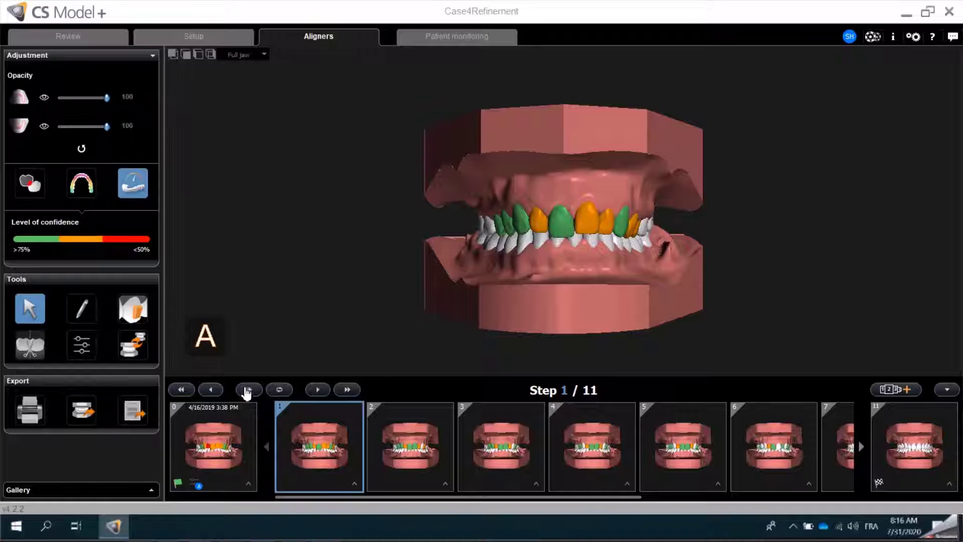
{"action": "left_click", "coordinate": [279, 390]}
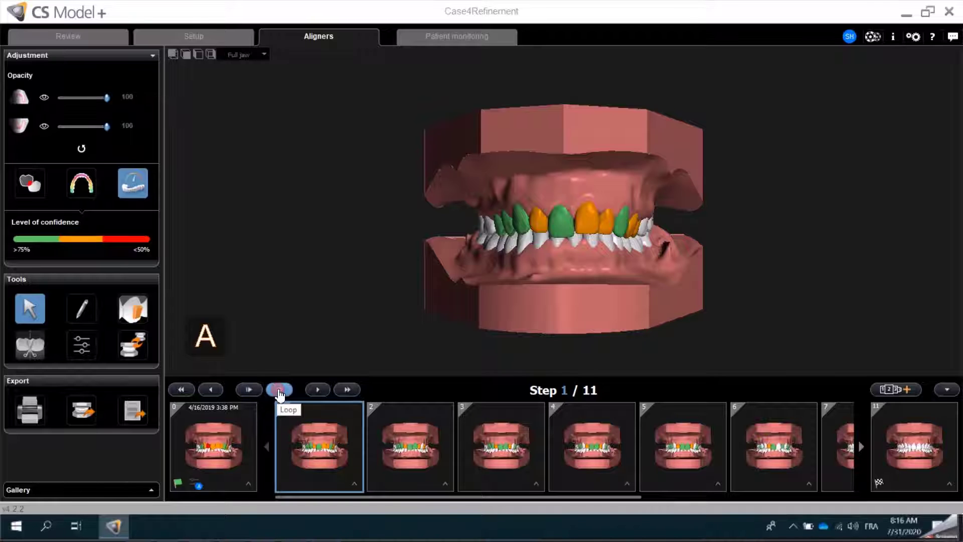
{"action": "left_click", "coordinate": [245, 390]}
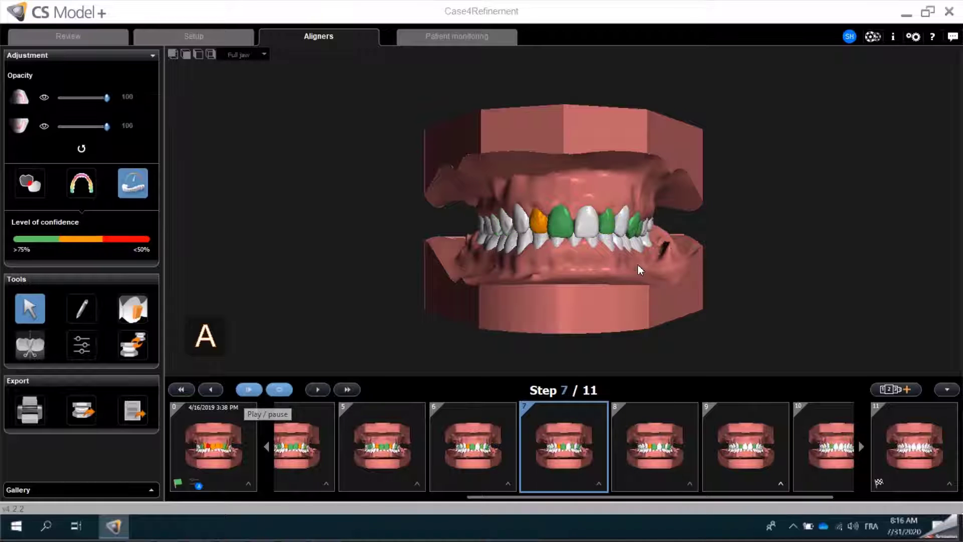
Step: Orbit the jaws during playback, check jaw display options, and stop at step 9
{"action": "left_click_drag", "start_coordinate": [522, 273], "coordinate": [728, 280]}
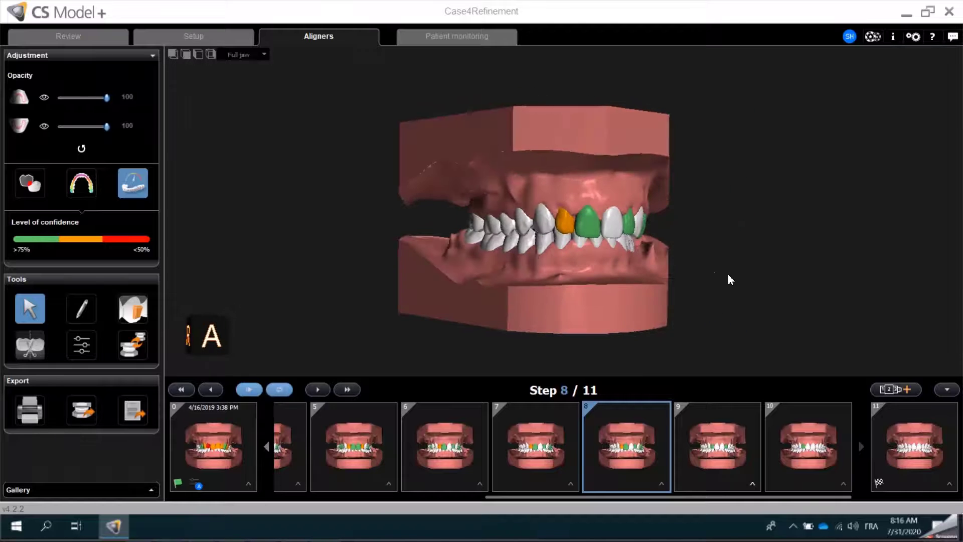
{"action": "left_click", "coordinate": [152, 55]}
{"action": "left_click", "coordinate": [153, 56]}
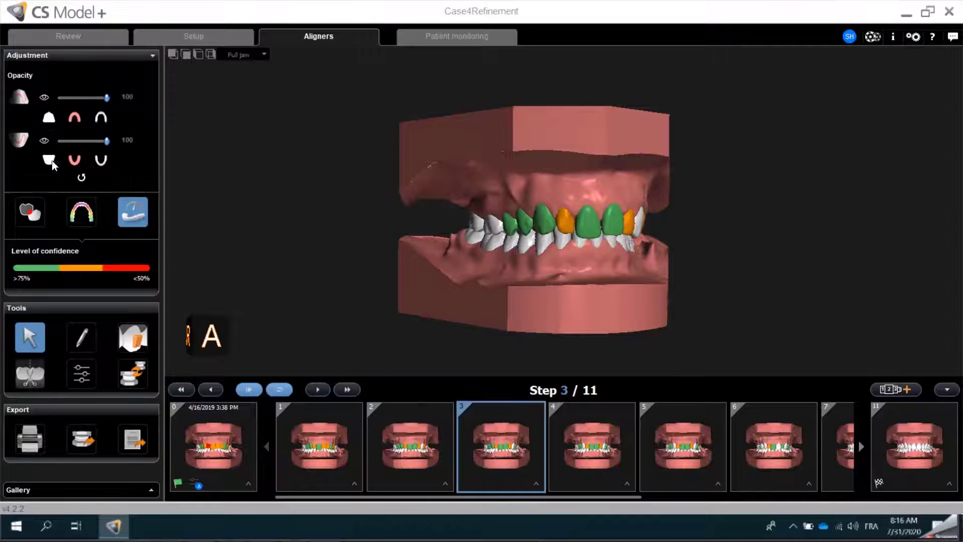
{"action": "left_click_drag", "start_coordinate": [687, 204], "coordinate": [567, 241]}
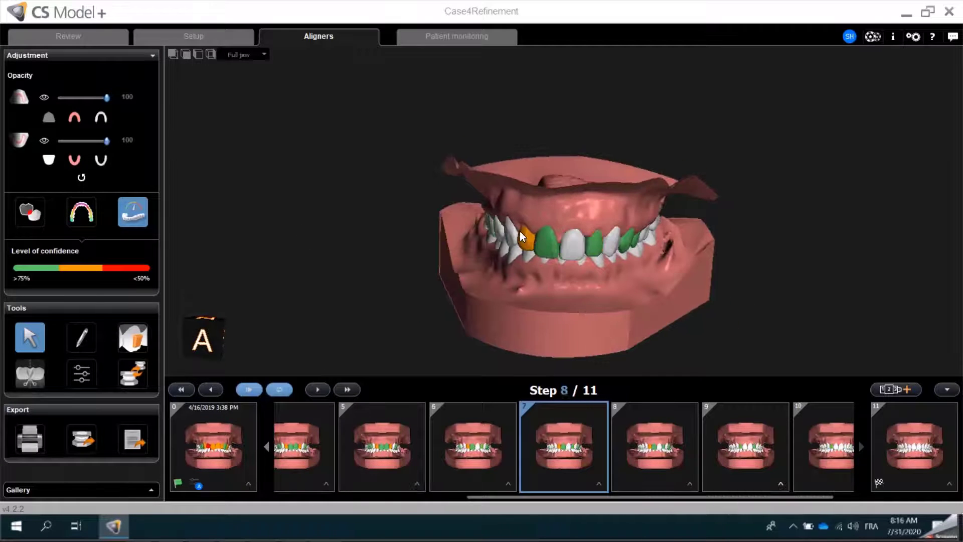
{"action": "left_click_drag", "start_coordinate": [637, 258], "coordinate": [862, 214]}
{"action": "left_click", "coordinate": [239, 55]}
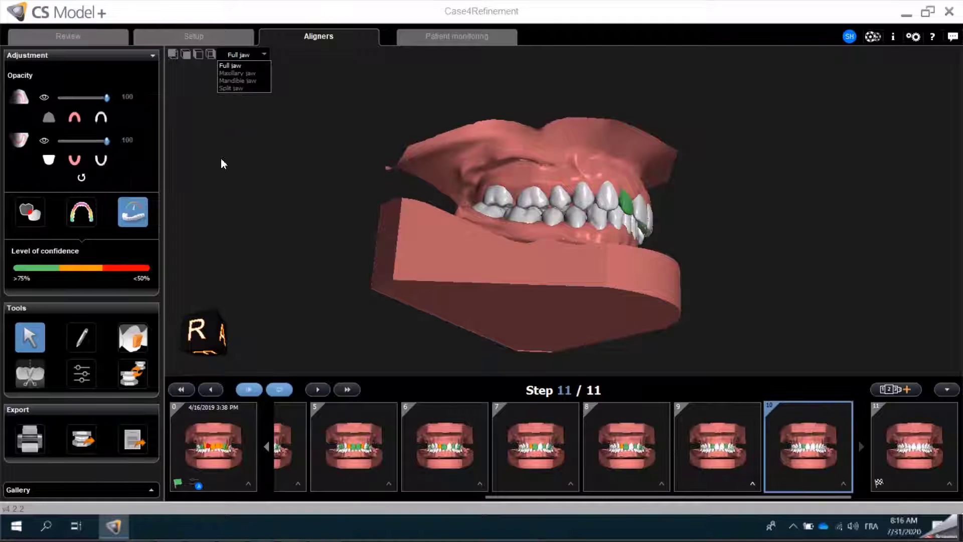
{"action": "left_click", "coordinate": [569, 243]}
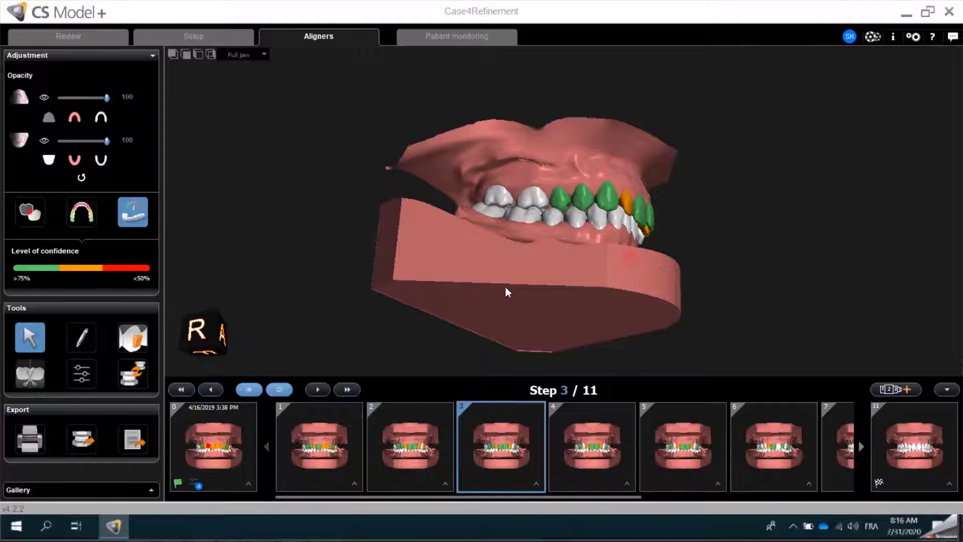
{"action": "left_click_drag", "start_coordinate": [508, 291], "coordinate": [610, 279]}
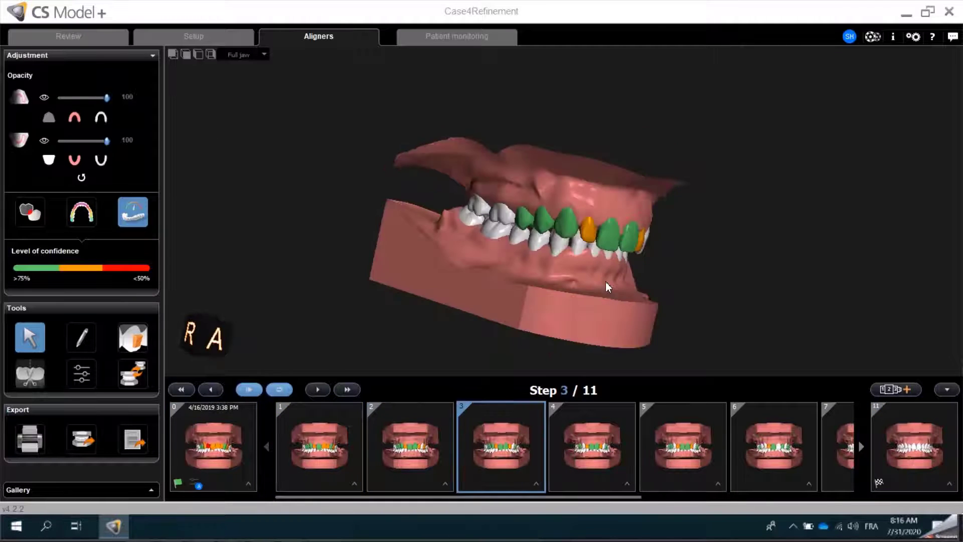
{"action": "left_click", "coordinate": [249, 390]}
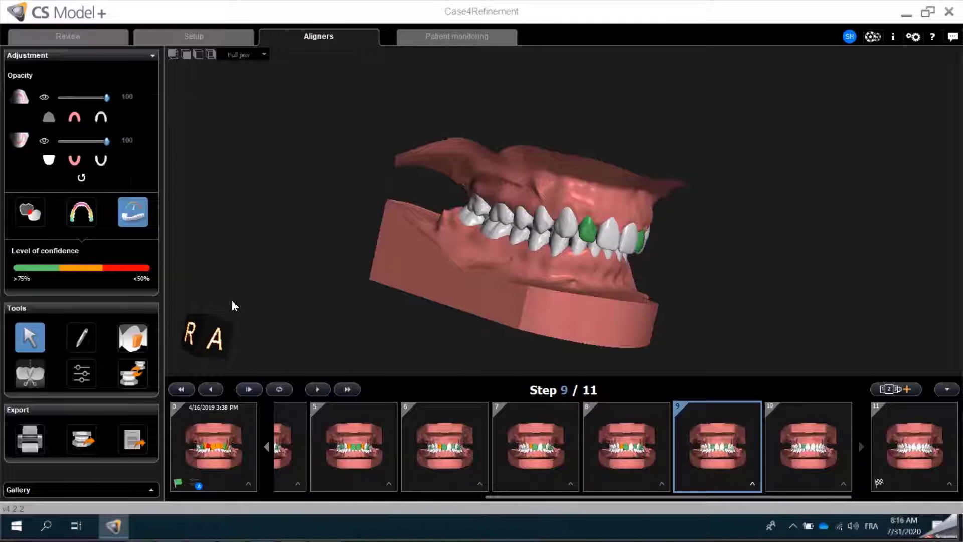
Step: Rotate the model and return to the initial step 0 on the timeline
{"action": "left_click_drag", "start_coordinate": [467, 170], "coordinate": [490, 147]}
{"action": "left_click_drag", "start_coordinate": [514, 499], "coordinate": [225, 501]}
{"action": "left_click", "coordinate": [190, 429]}
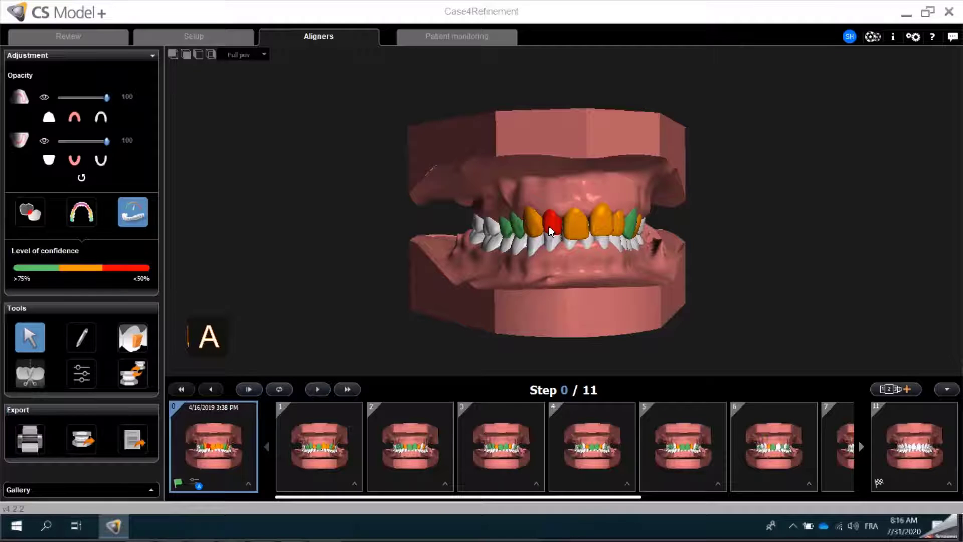
{"action": "mouse_move", "coordinate": [580, 231]}
{"action": "middle_click_drag", "start_coordinate": [638, 145], "coordinate": [528, 145]}
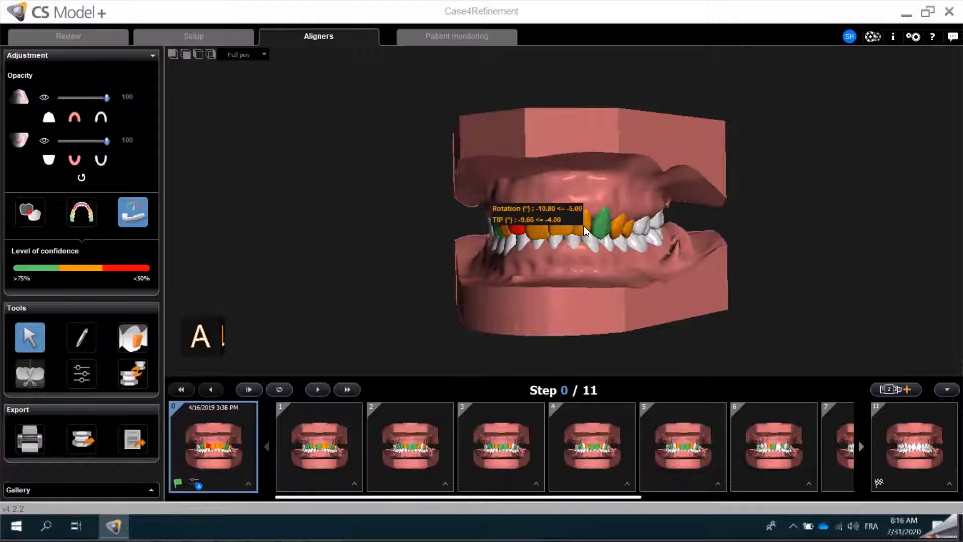
{"action": "middle_click_drag", "start_coordinate": [531, 162], "coordinate": [605, 166]}
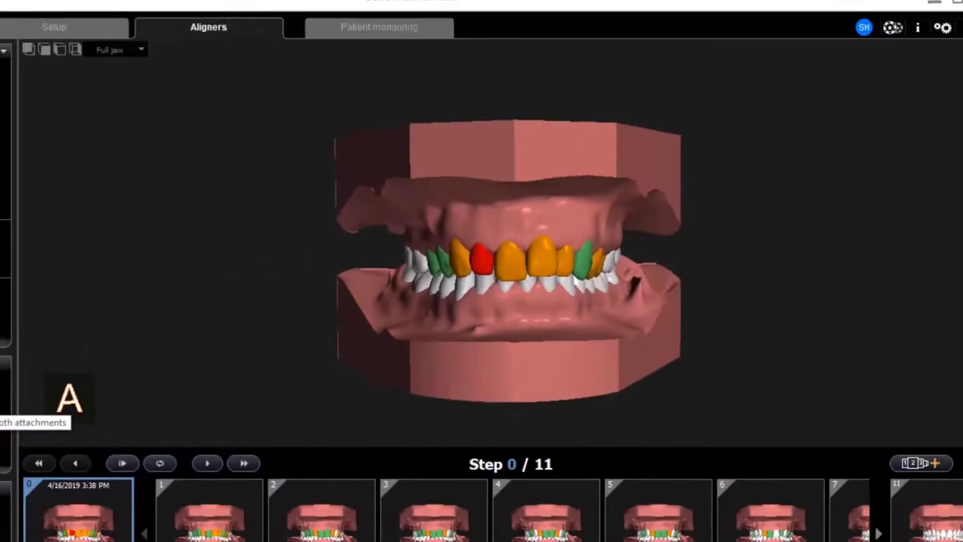
Step: Start attachment editing and drop a Torque attachment on the orange upper incisor
{"action": "left_click", "coordinate": [212, 304]}
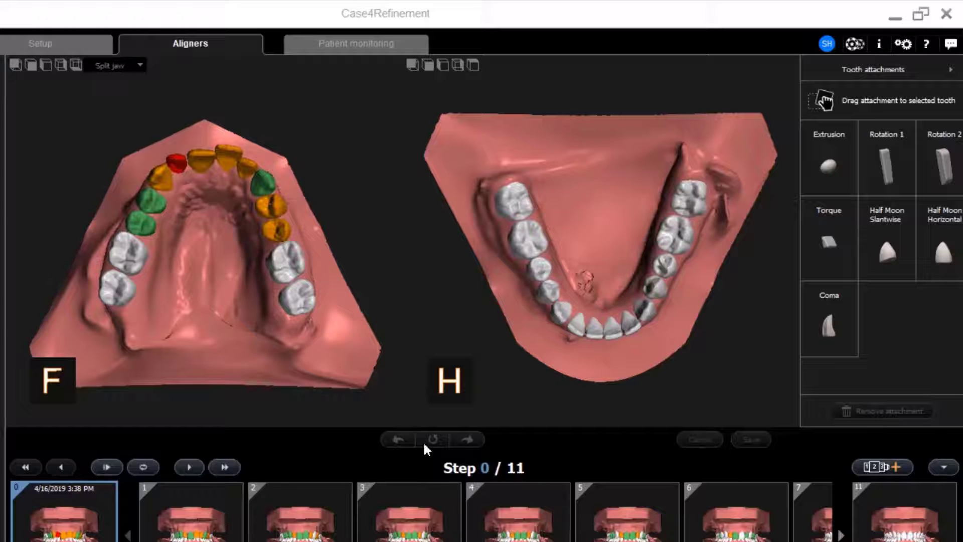
{"action": "right_click_drag", "start_coordinate": [202, 148], "coordinate": [198, 330]}
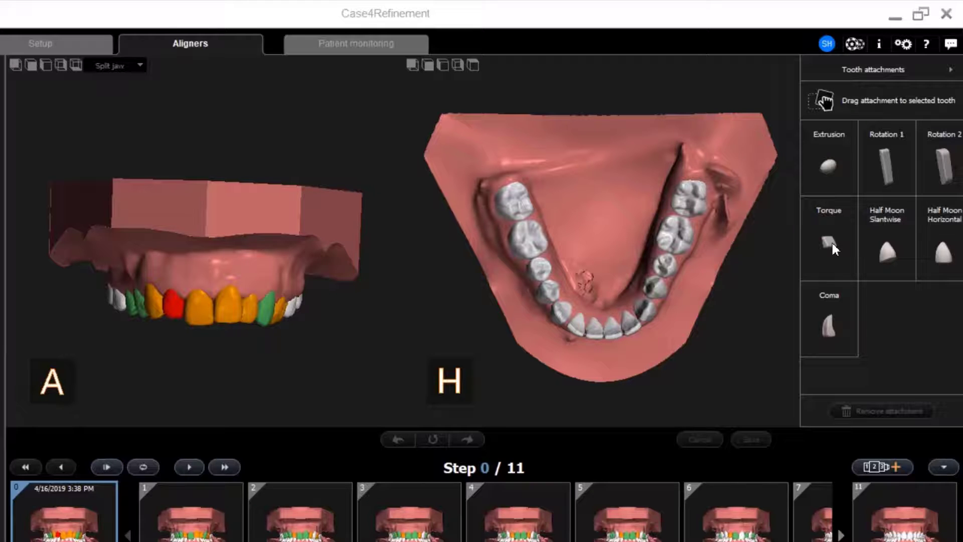
{"action": "left_click_drag", "start_coordinate": [833, 241], "coordinate": [199, 305]}
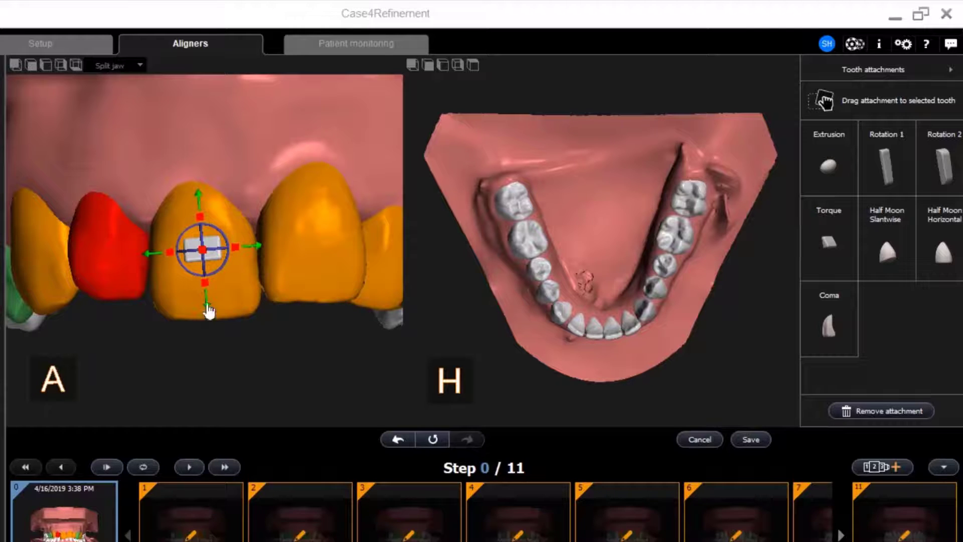
Step: Move the torque attachment lower, widen it, adjust its depth, and save it
{"action": "left_click_drag", "start_coordinate": [210, 306], "coordinate": [244, 300]}
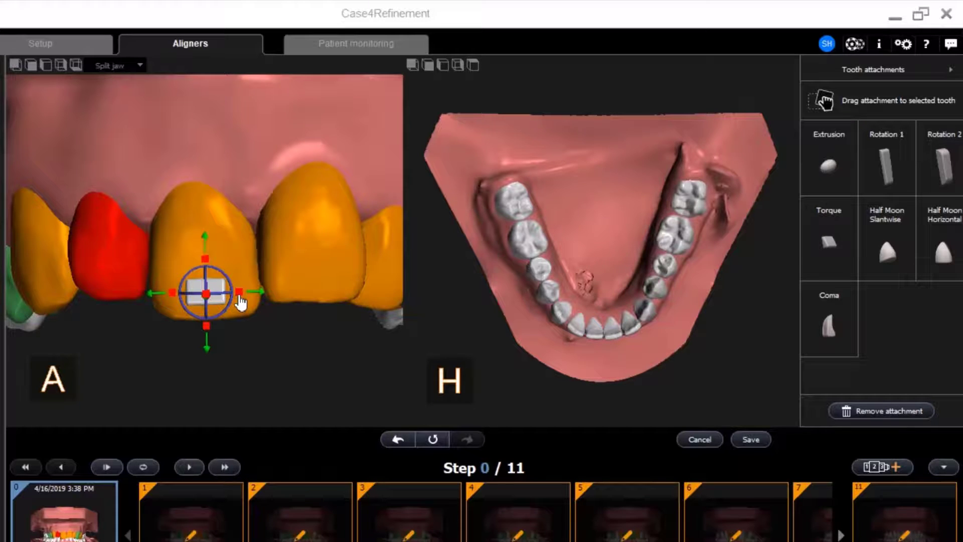
{"action": "left_click_drag", "start_coordinate": [241, 301], "coordinate": [254, 300]}
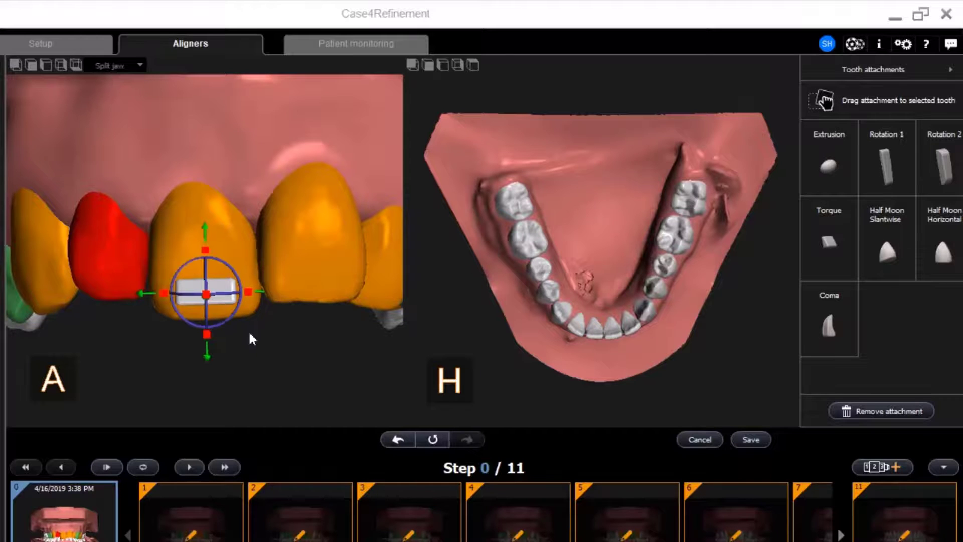
{"action": "right_click_drag", "start_coordinate": [323, 259], "coordinate": [296, 282]}
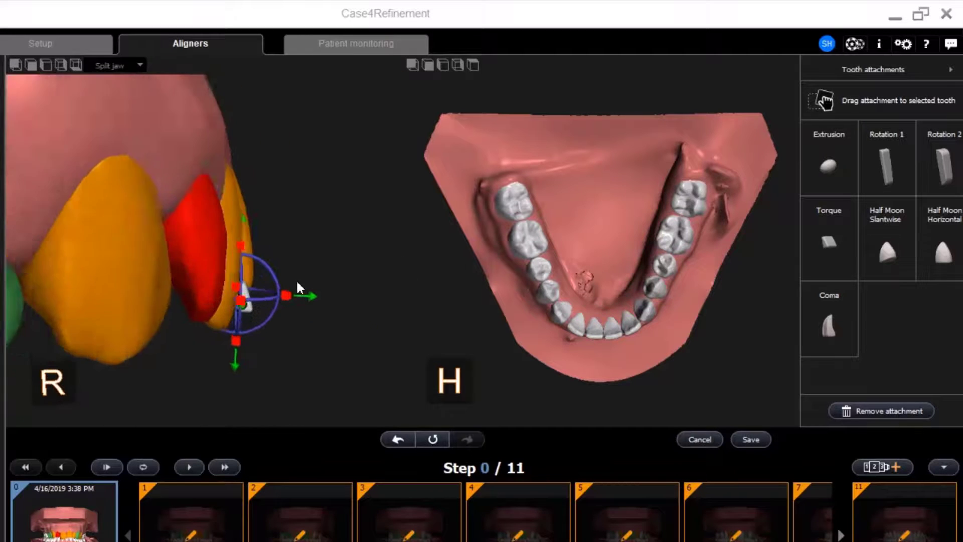
{"action": "scroll", "coordinate": [289, 295], "scroll_direction": "up", "scroll_amount": 3}
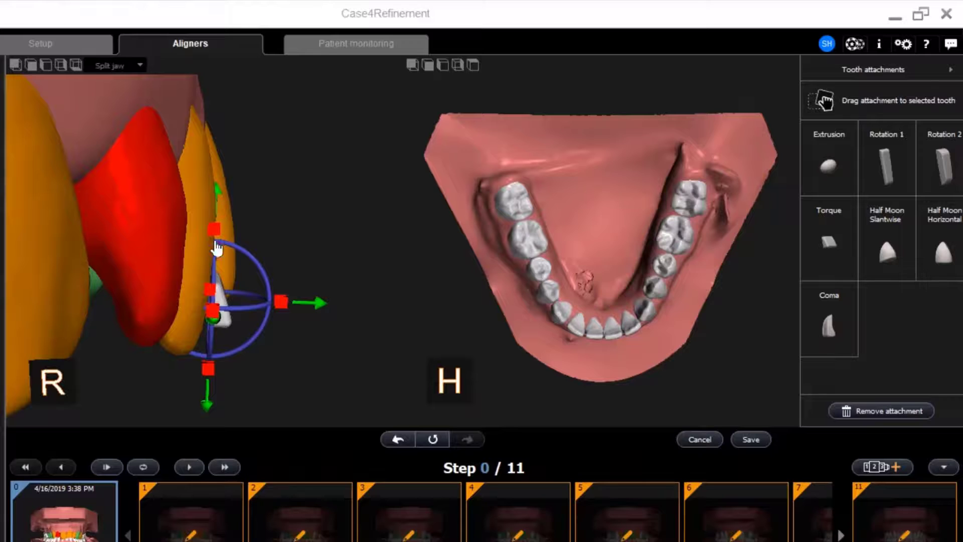
{"action": "left_click_drag", "start_coordinate": [302, 307], "coordinate": [307, 305]}
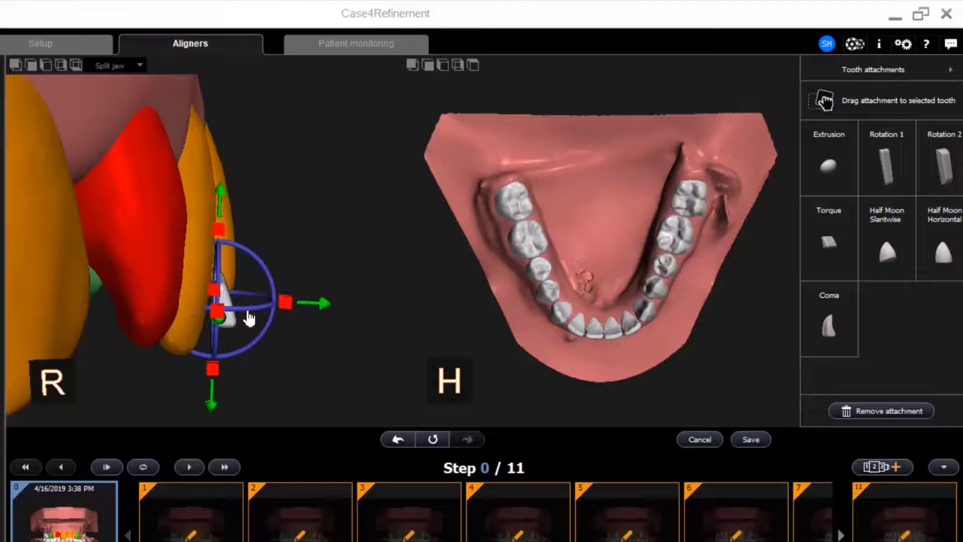
{"action": "left_click", "coordinate": [751, 439]}
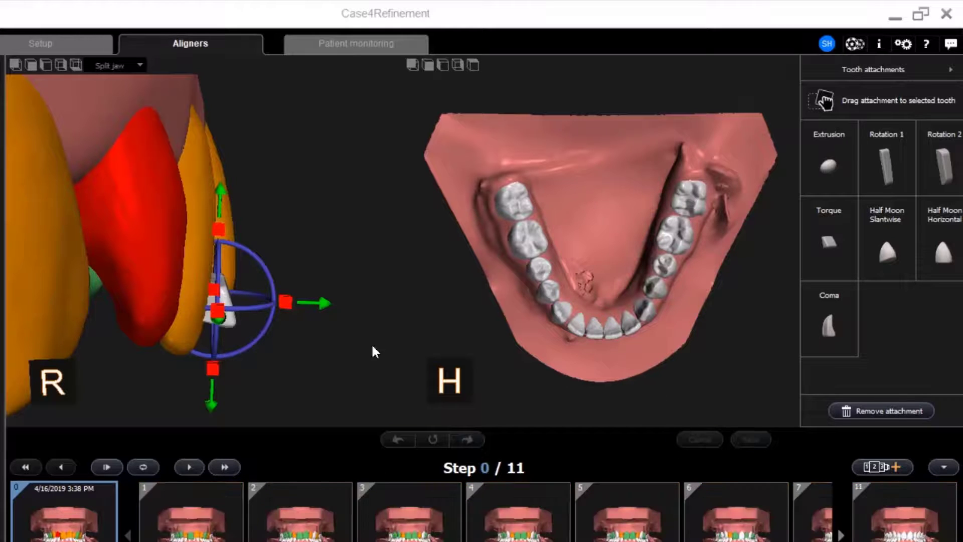
{"action": "left_click", "coordinate": [225, 300]}
Step: Place a Rotation 1 attachment on the red tooth, enlarge it, and shift it up and left
{"action": "right_click_drag", "start_coordinate": [271, 353], "coordinate": [246, 393]}
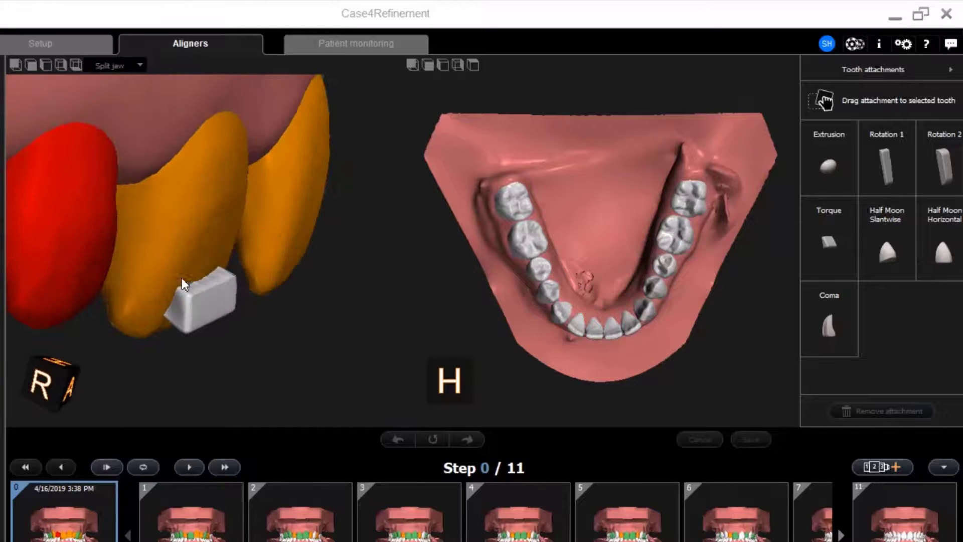
{"action": "right_click_drag", "start_coordinate": [205, 182], "coordinate": [121, 221]}
{"action": "scroll", "coordinate": [351, 323], "scroll_direction": "down", "scroll_amount": 5}
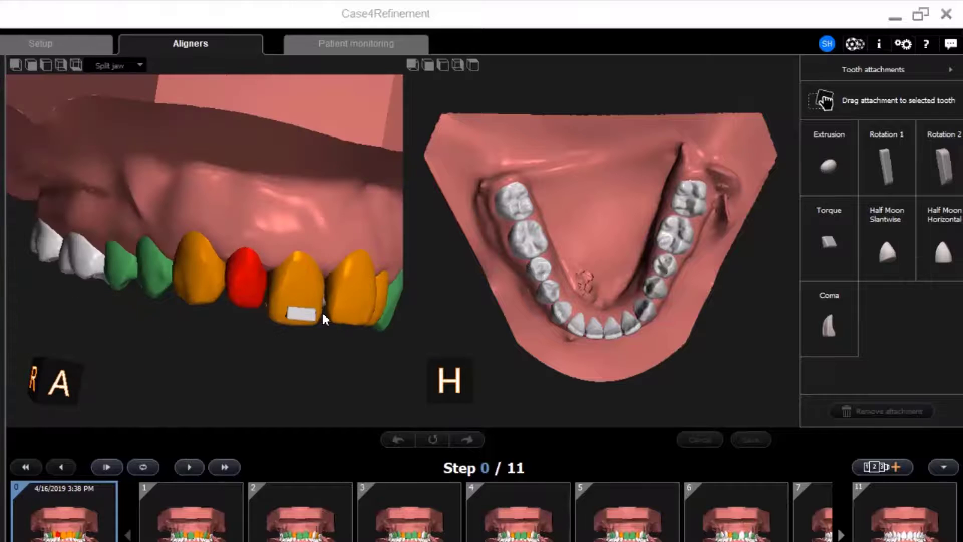
{"action": "left_click_drag", "start_coordinate": [886, 169], "coordinate": [211, 331]}
{"action": "left_click_drag", "start_coordinate": [183, 271], "coordinate": [165, 261]}
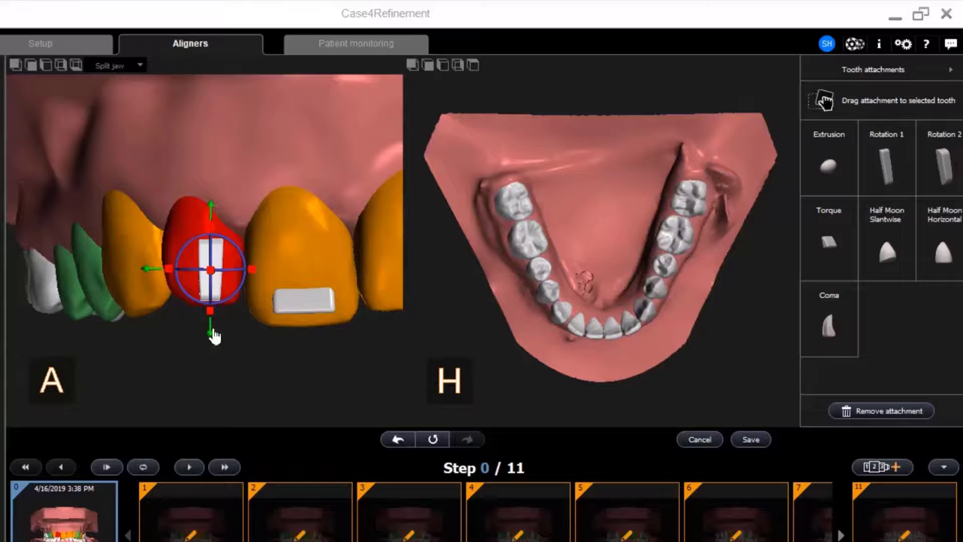
{"action": "left_click_drag", "start_coordinate": [214, 337], "coordinate": [211, 326]}
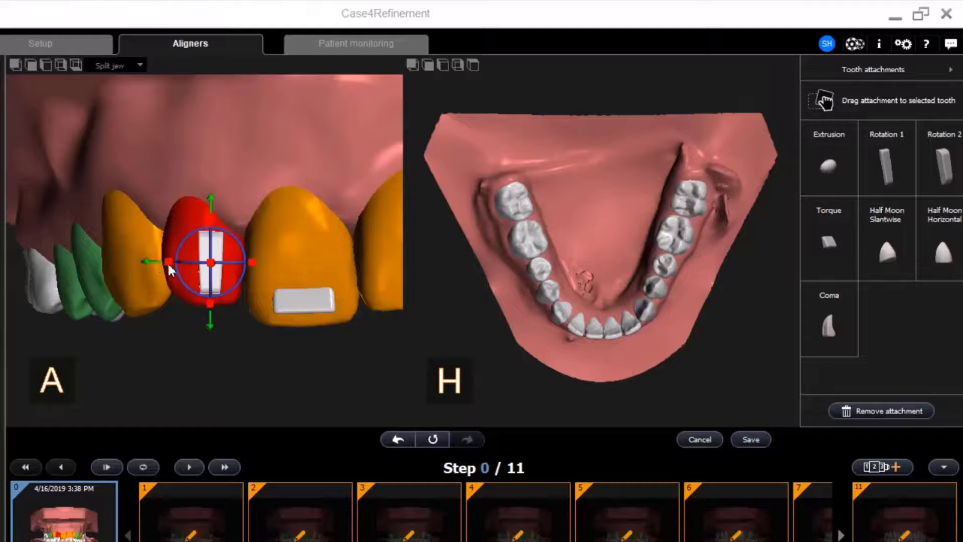
{"action": "left_click_drag", "start_coordinate": [161, 270], "coordinate": [143, 264]}
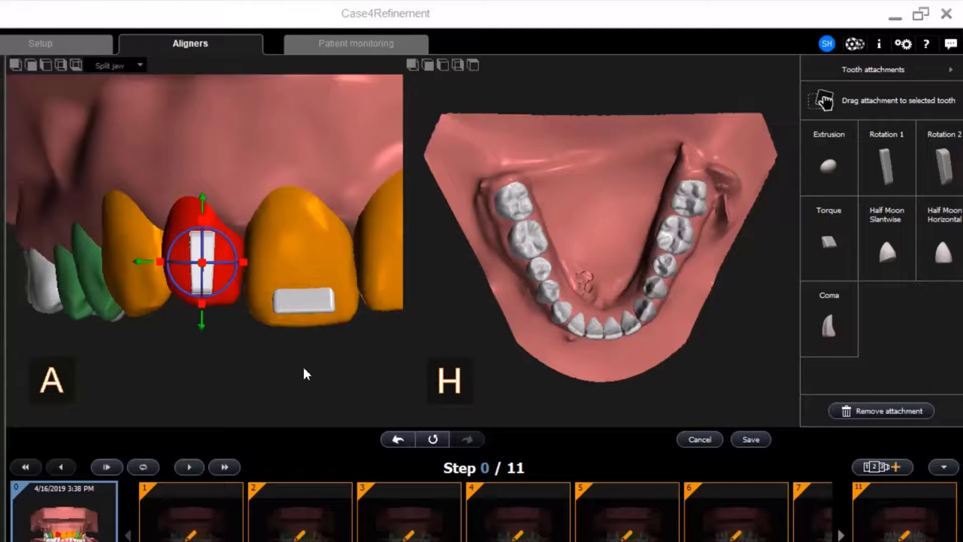
{"action": "scroll", "coordinate": [334, 265], "scroll_direction": "down", "scroll_amount": 3}
Step: Add an enlarged Rotation 1 attachment on another upper tooth, move it lower-right, and save
{"action": "right_click_drag", "start_coordinate": [339, 173], "coordinate": [244, 179]}
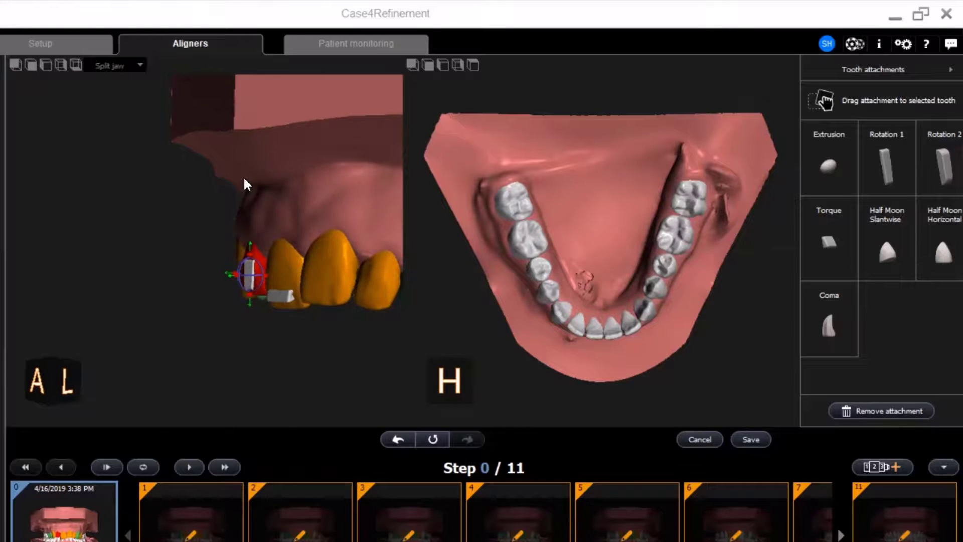
{"action": "left_click_drag", "start_coordinate": [888, 168], "coordinate": [373, 296]}
{"action": "left_click_drag", "start_coordinate": [220, 245], "coordinate": [188, 332]}
{"action": "left_click_drag", "start_coordinate": [256, 280], "coordinate": [271, 282]}
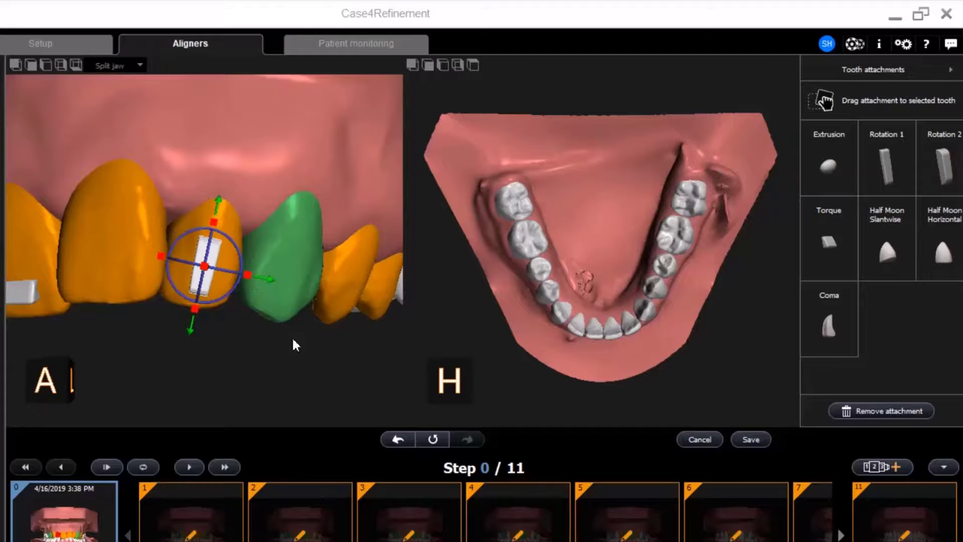
{"action": "left_click", "coordinate": [752, 440]}
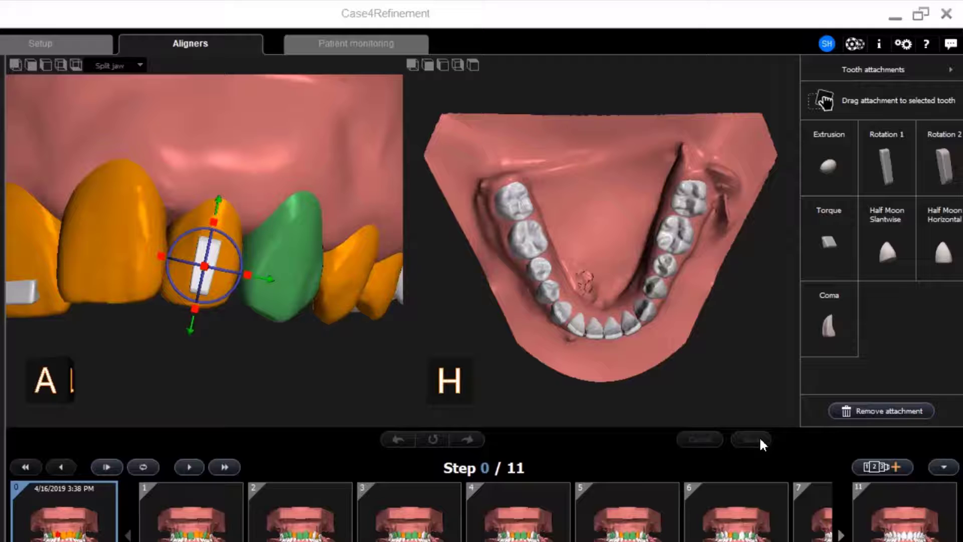
{"action": "left_click", "coordinate": [217, 287]}
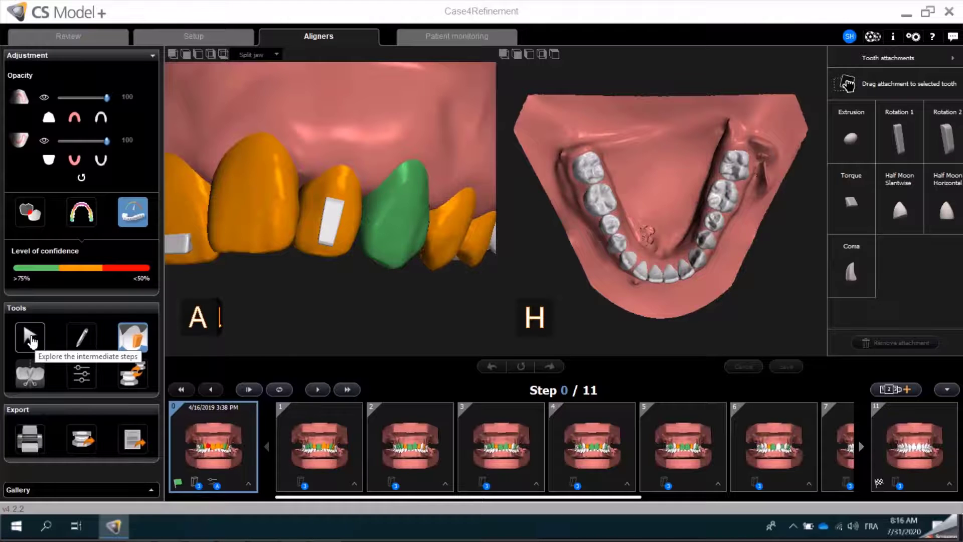
Step: Return to the full-jaw view and advance one step at a time from step 1 to step 7 of 11
{"action": "left_click", "coordinate": [30, 338]}
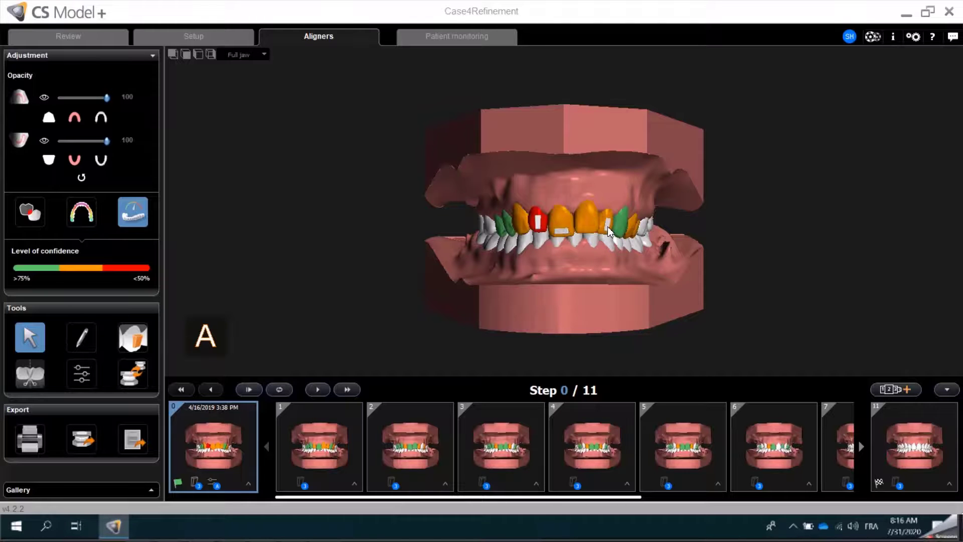
{"action": "left_click", "coordinate": [319, 390]}
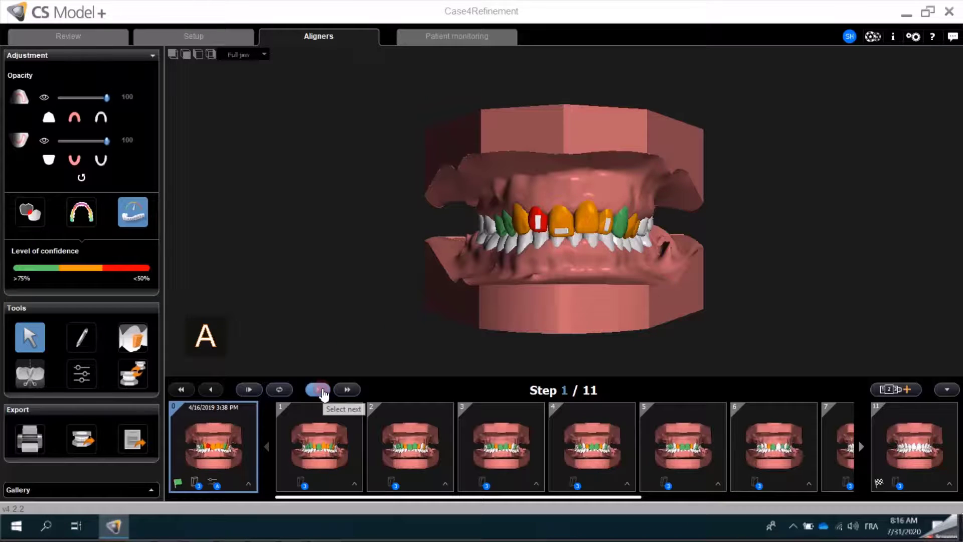
{"action": "left_click", "coordinate": [321, 390]}
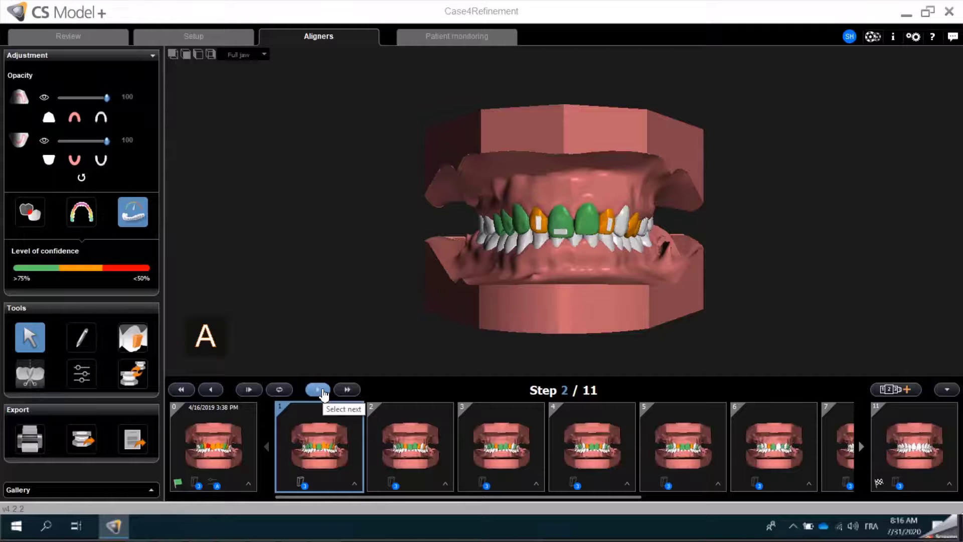
{"action": "left_click", "coordinate": [321, 390]}
{"action": "left_click", "coordinate": [321, 390]}
{"action": "left_click", "coordinate": [322, 391]}
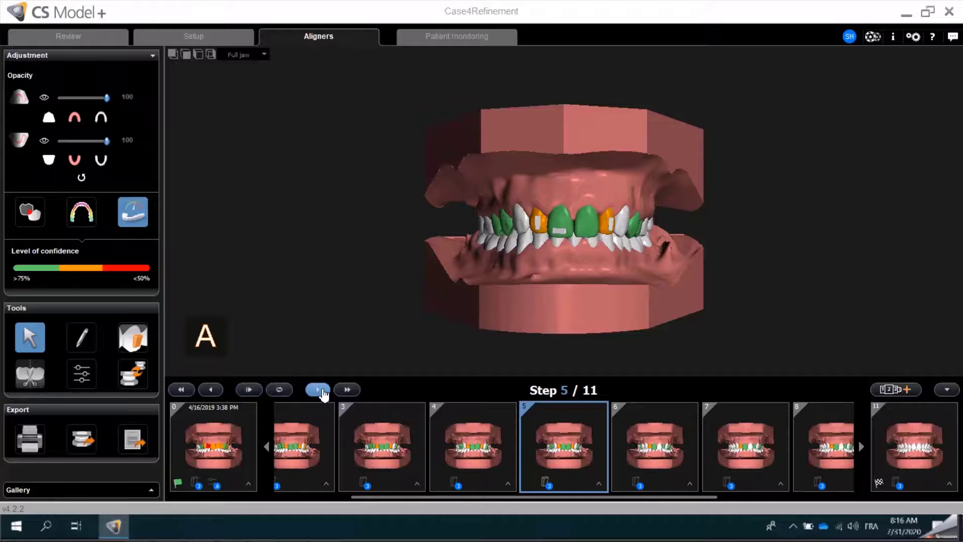
{"action": "left_click", "coordinate": [321, 390]}
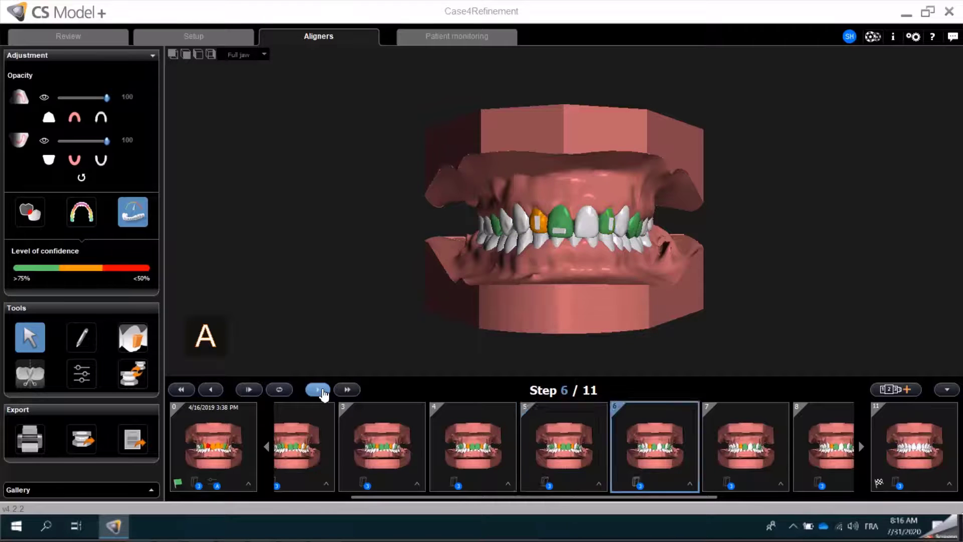
{"action": "left_click", "coordinate": [321, 390]}
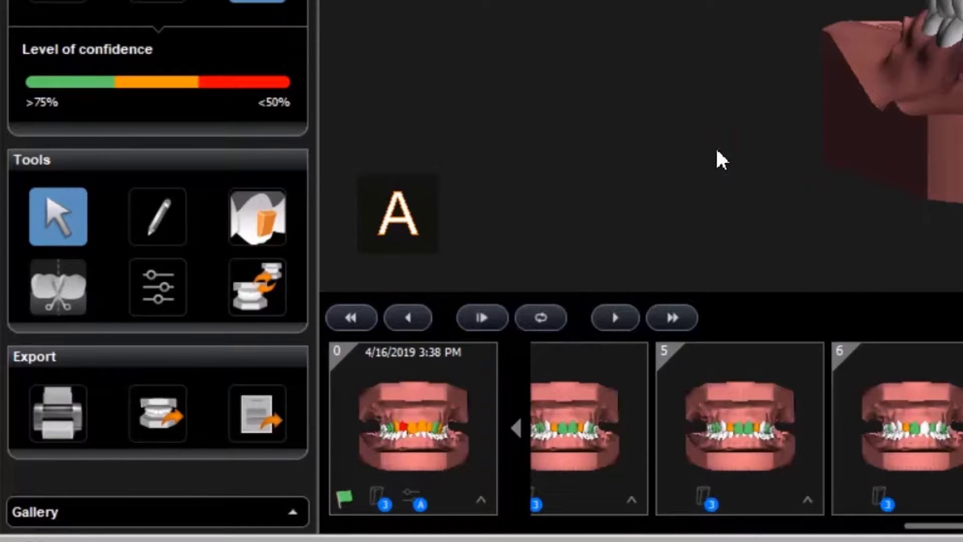
Step: Delete the attachments on both upper front teeth at step 7 and save the change
{"action": "left_click", "coordinate": [266, 231]}
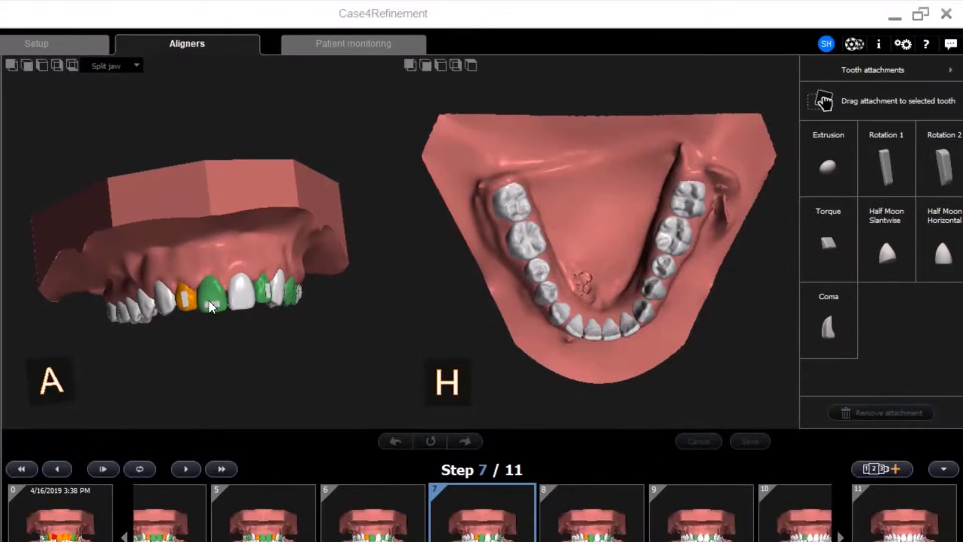
{"action": "left_click", "coordinate": [211, 301]}
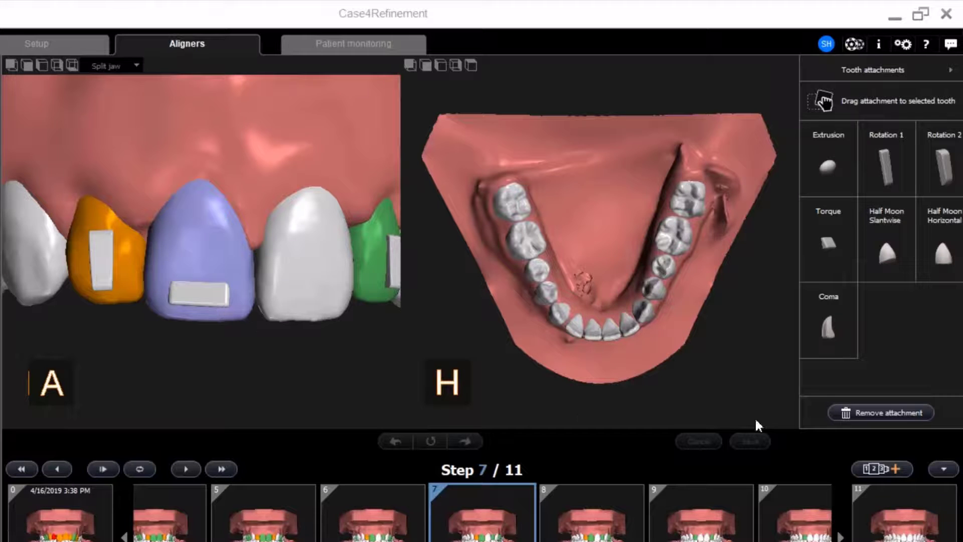
{"action": "left_click", "coordinate": [888, 414]}
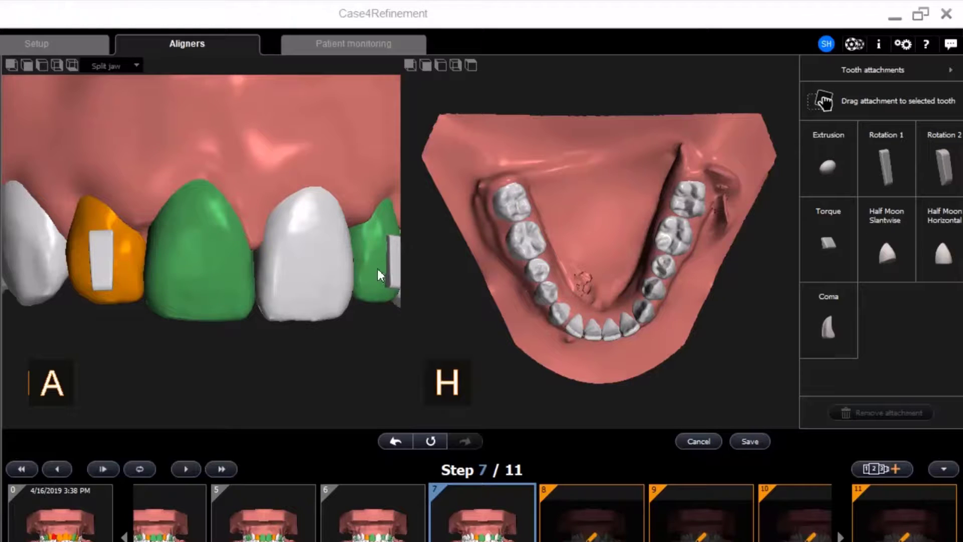
{"action": "right_click_drag", "start_coordinate": [377, 268], "coordinate": [221, 266]}
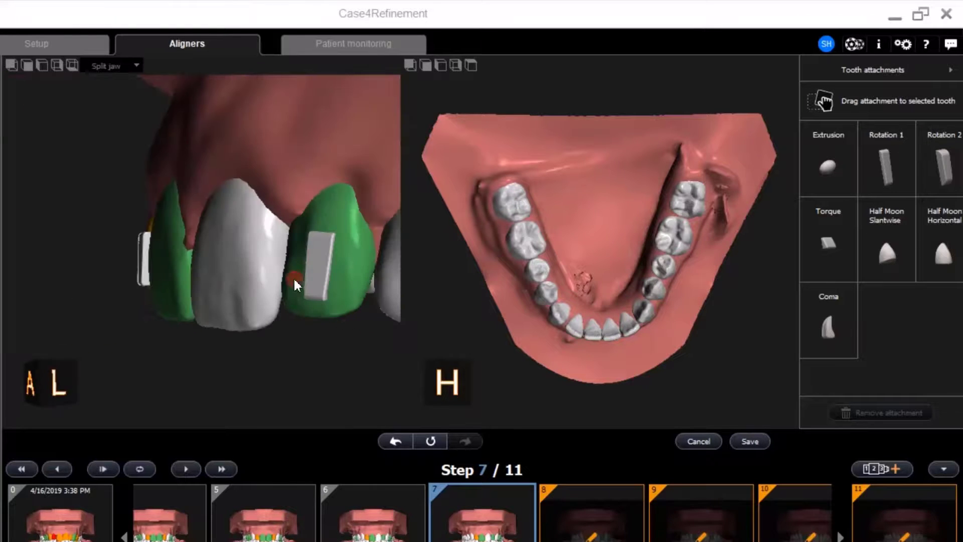
{"action": "left_click", "coordinate": [312, 282]}
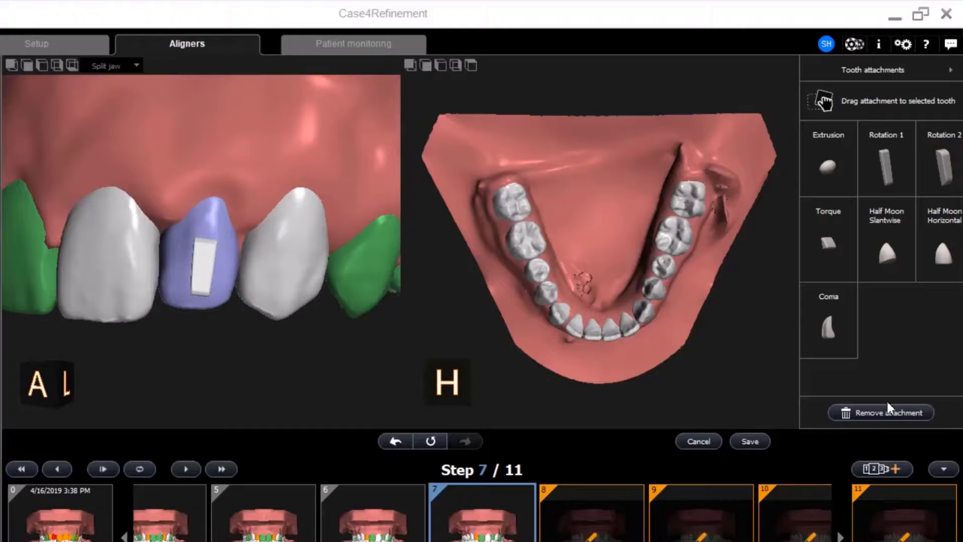
{"action": "left_click", "coordinate": [876, 411]}
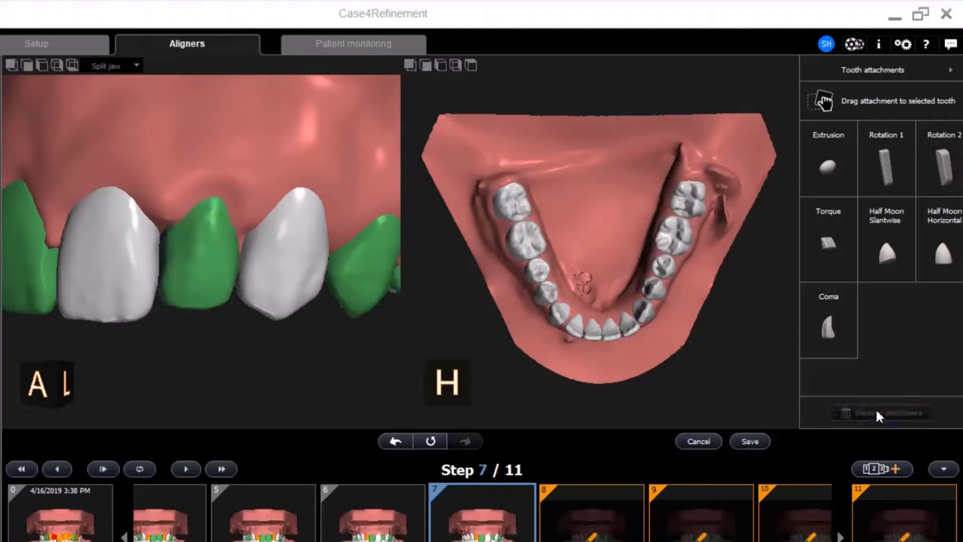
{"action": "left_click", "coordinate": [753, 442]}
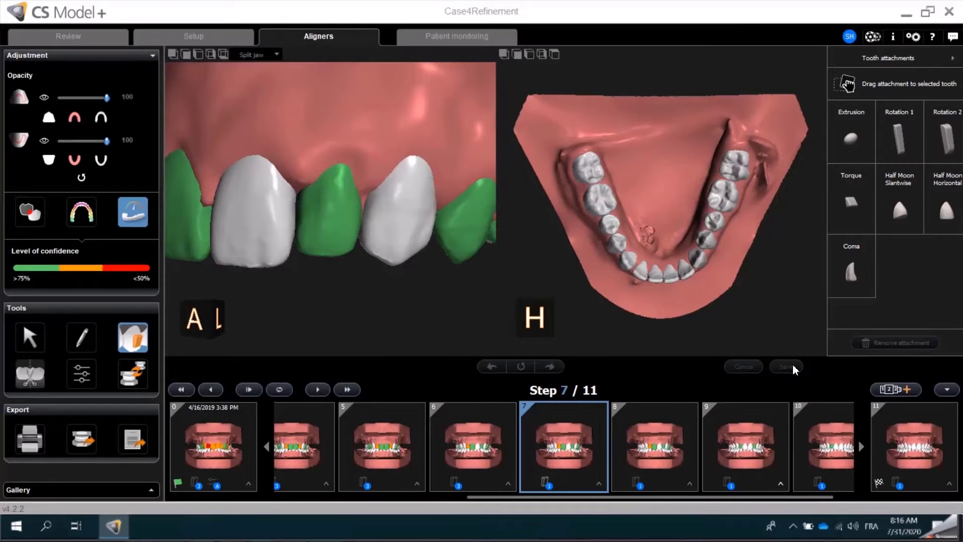
{"action": "left_click", "coordinate": [31, 339]}
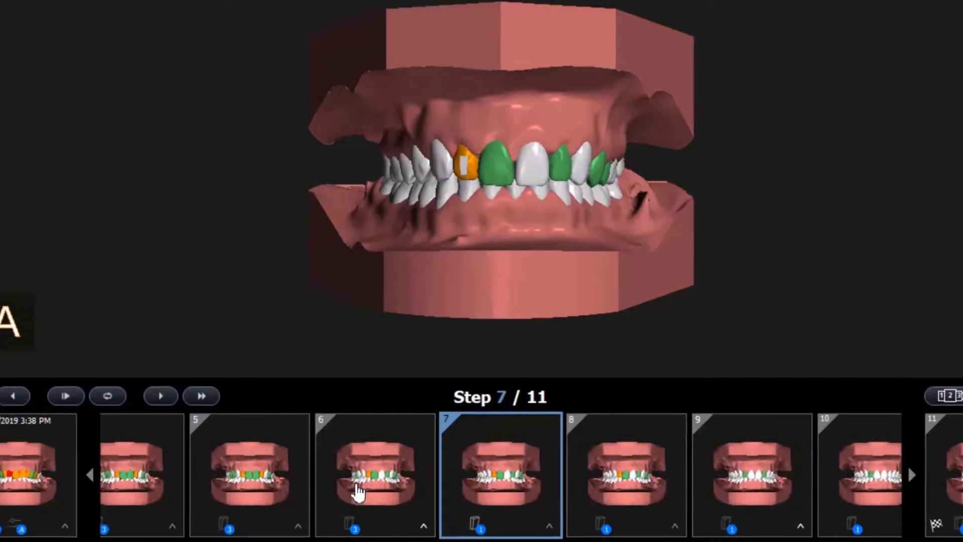
Step: Browse steps 6 and 5, then show step 7's details with its tooth 12 attachment and Classic constraints
{"action": "left_click", "coordinate": [441, 475]}
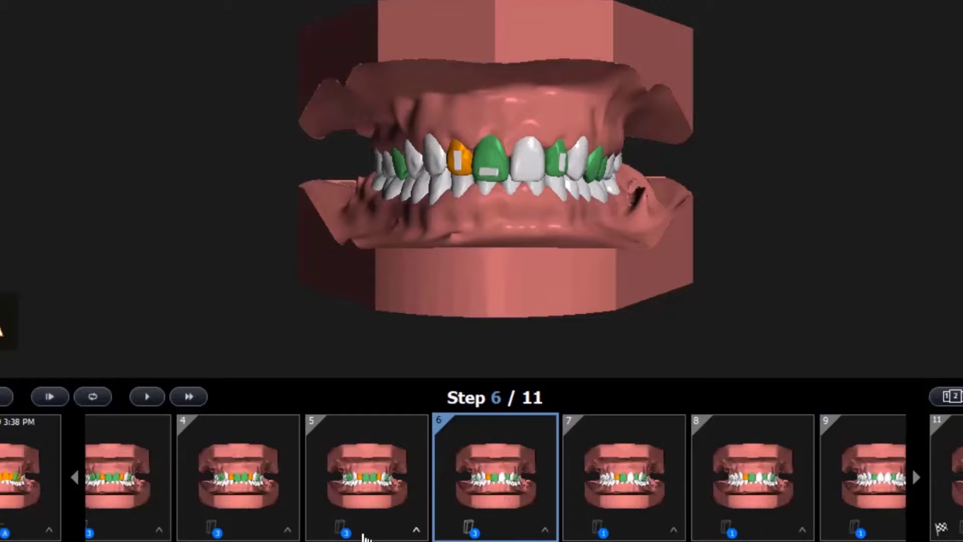
{"action": "left_click", "coordinate": [414, 529]}
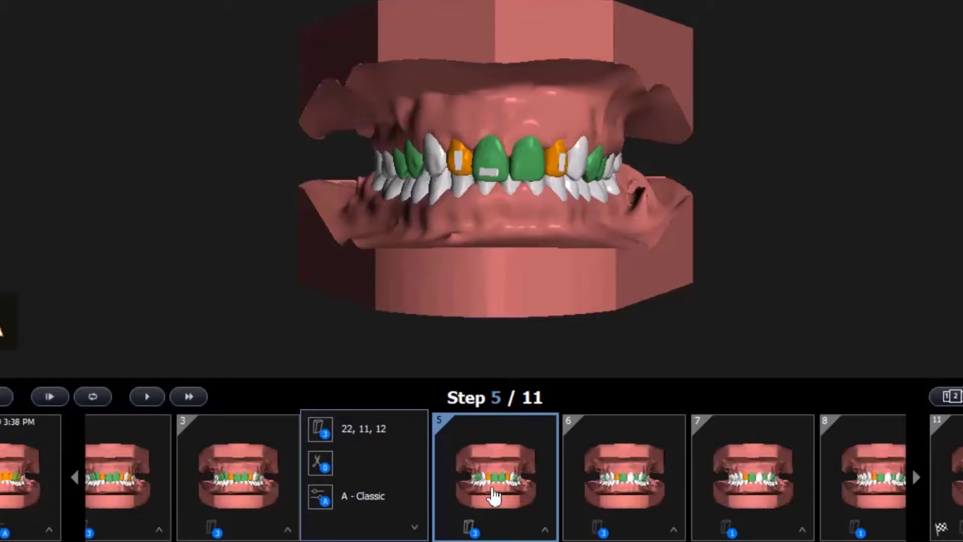
{"action": "left_click", "coordinate": [524, 529]}
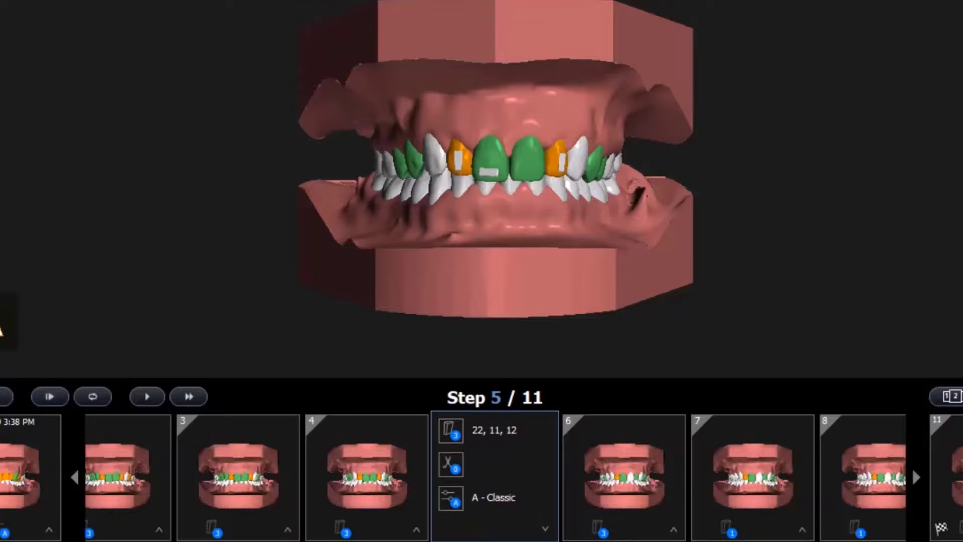
{"action": "left_click", "coordinate": [720, 504]}
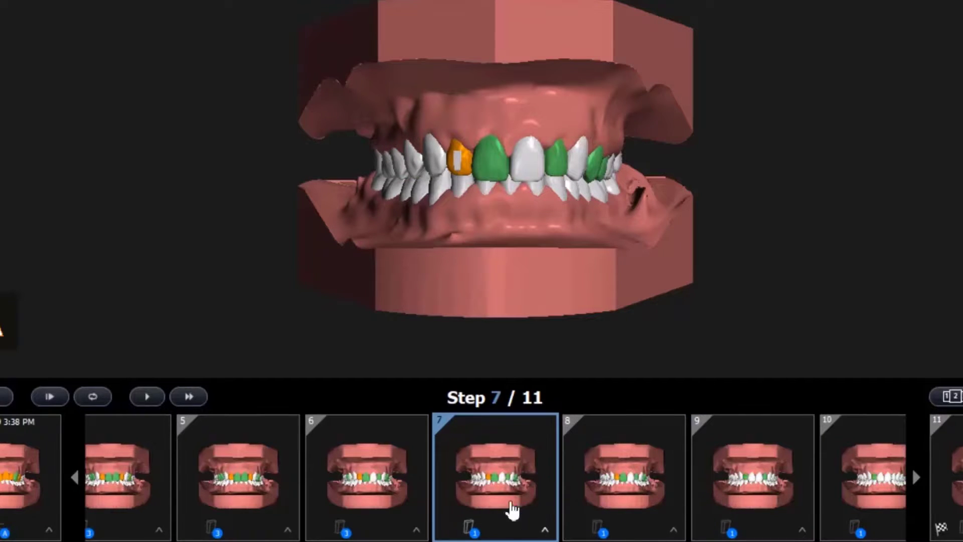
{"action": "left_click", "coordinate": [545, 529]}
{"action": "left_click", "coordinate": [546, 532]}
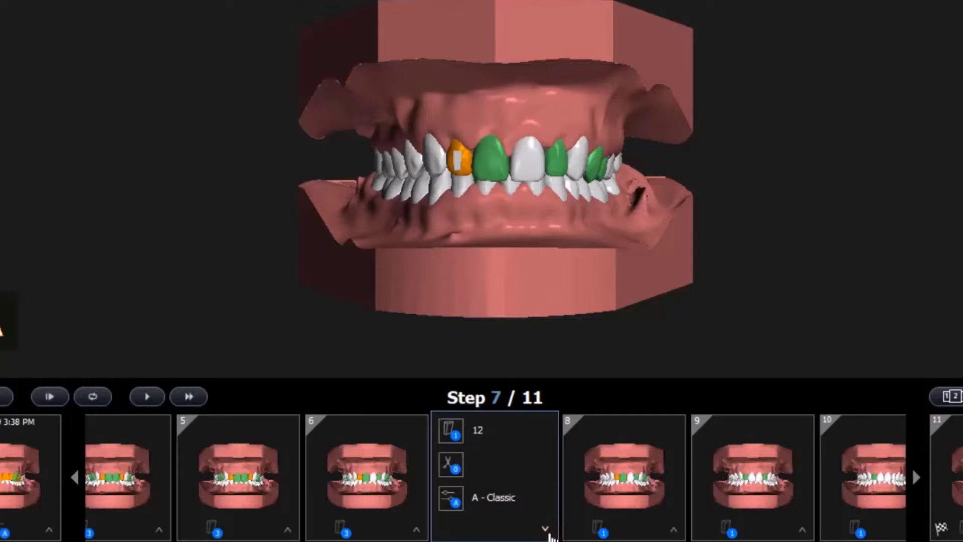
Step: Open step 7's Change movement constraints overview, estimating 4 maxilla and 0 mandible steps under Classic
{"action": "left_click", "coordinate": [449, 504]}
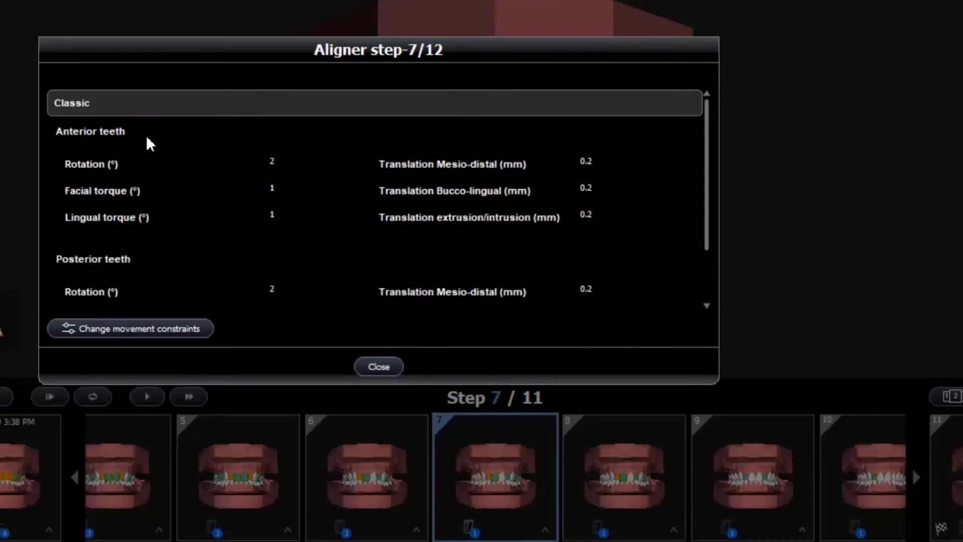
{"action": "left_click", "coordinate": [110, 332]}
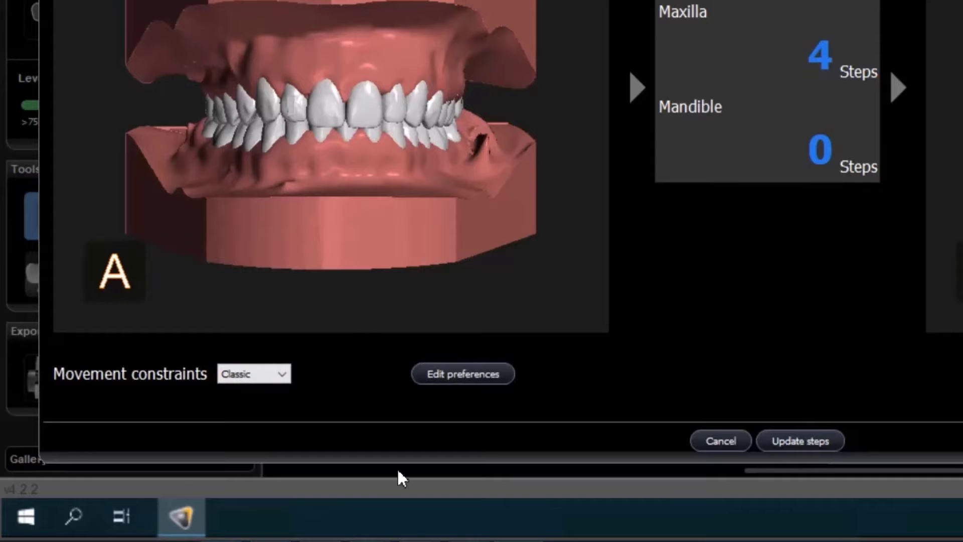
Step: Switch step 7's movement constraints to Fast and confirm regenerating the steps, cutting the plan from 11 to 9
{"action": "left_click", "coordinate": [255, 379]}
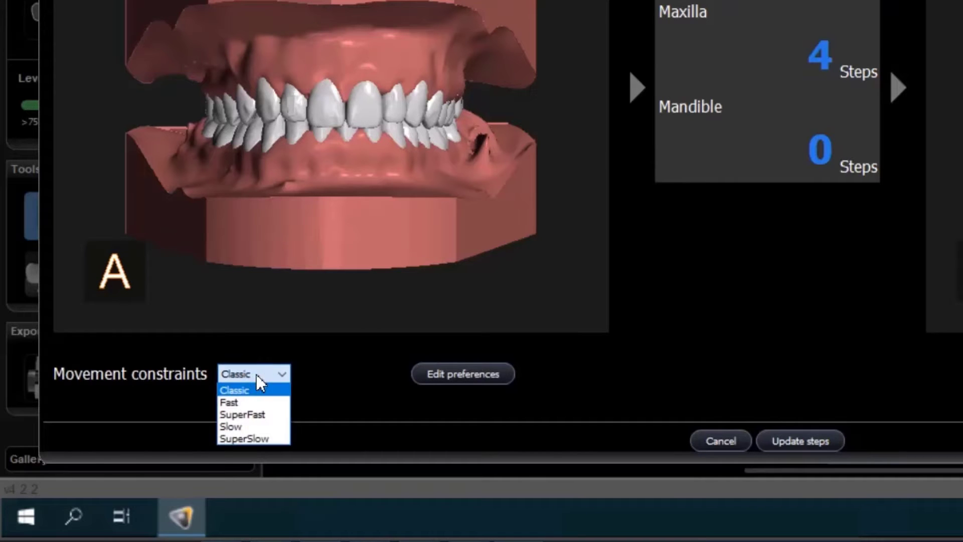
{"action": "left_click", "coordinate": [238, 402]}
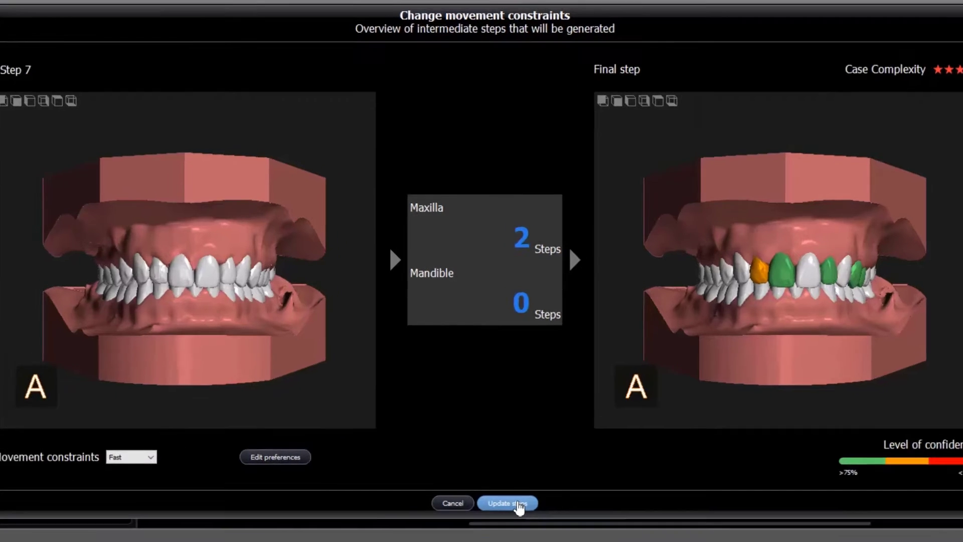
{"action": "left_click", "coordinate": [516, 479]}
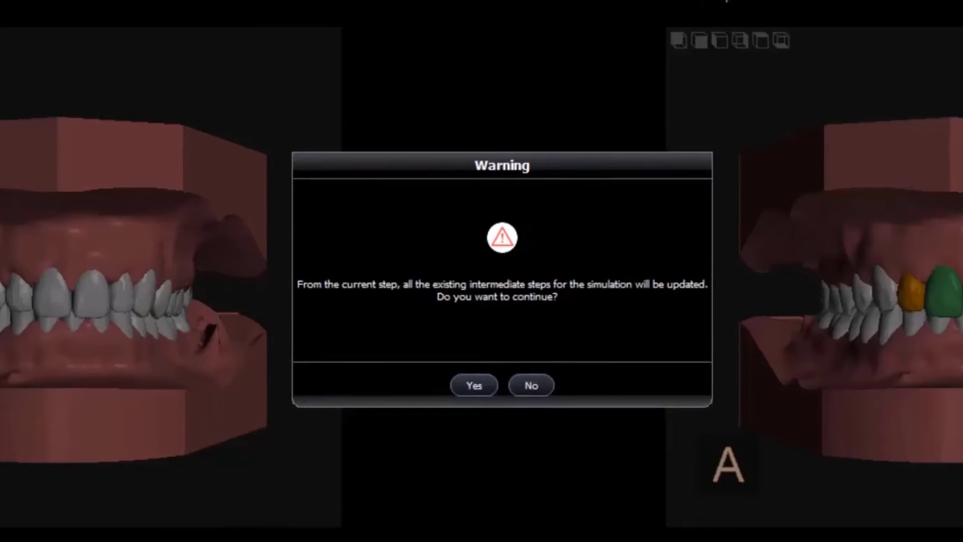
{"action": "left_click", "coordinate": [475, 393]}
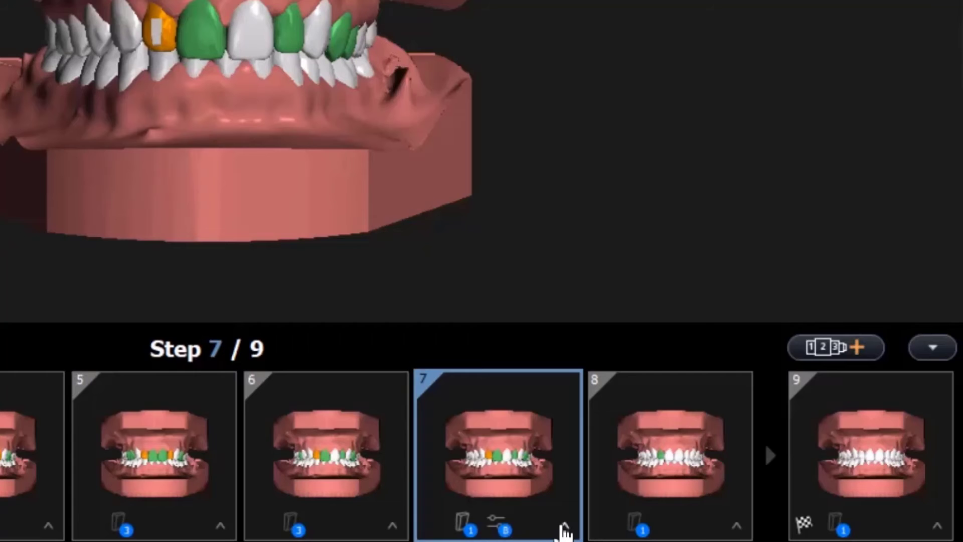
Step: Show step 7's Fast movement limits: 4° rotation, 3° torque, 0.3 mm anterior translations
{"action": "left_click", "coordinate": [564, 525]}
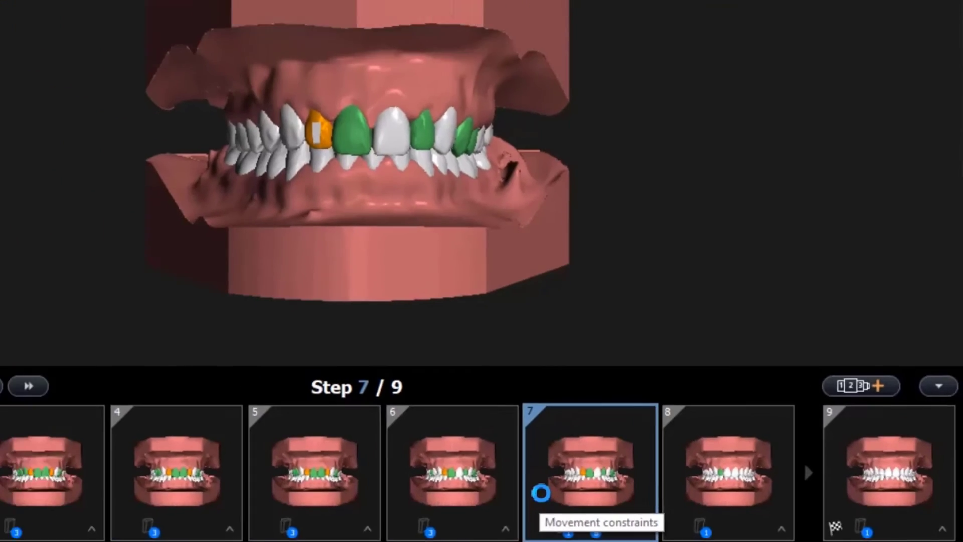
{"action": "left_click", "coordinate": [441, 485]}
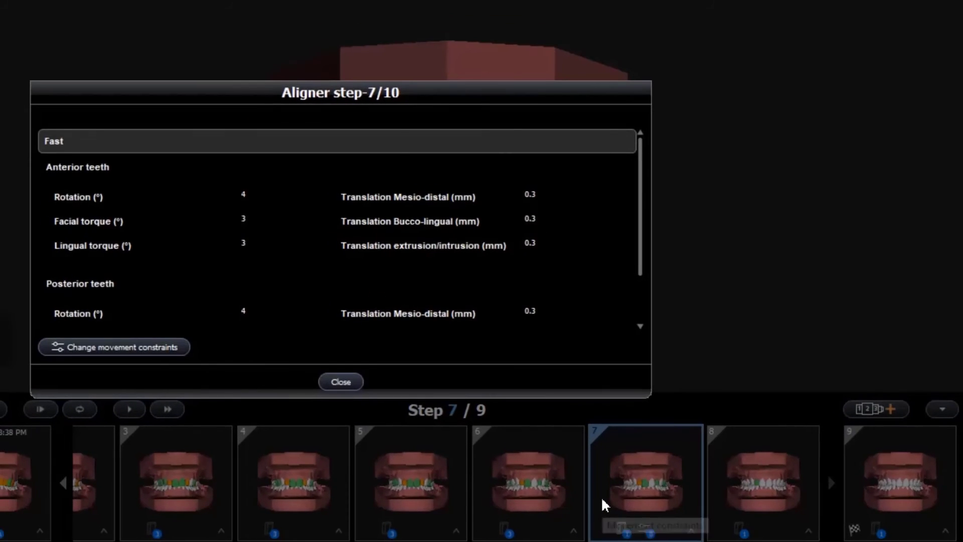